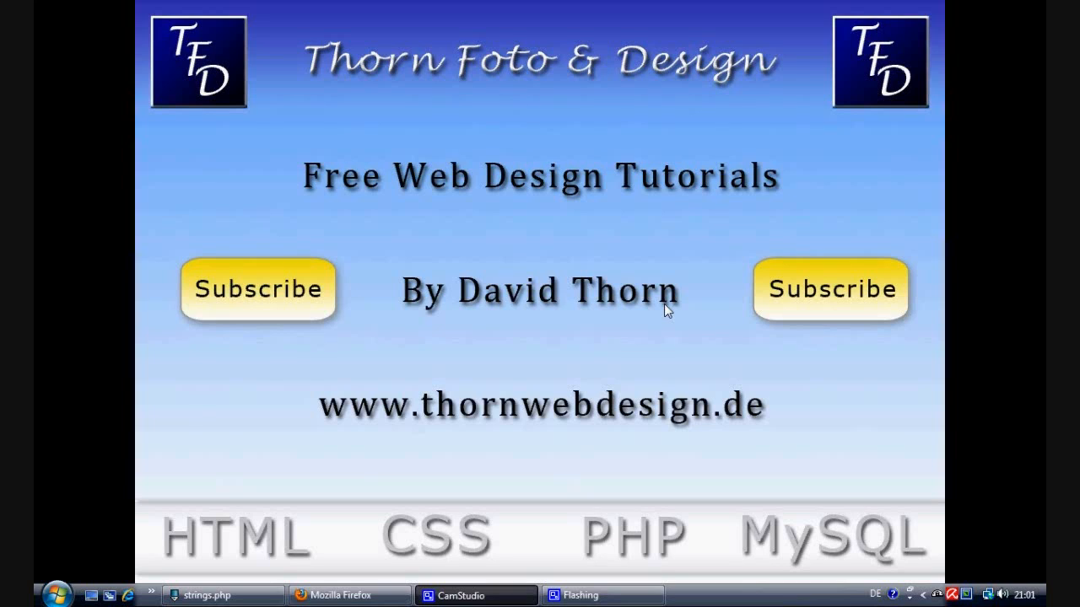
Arrange the editor and browser windows and add blank lines inside the PHP block.
click(337, 596)
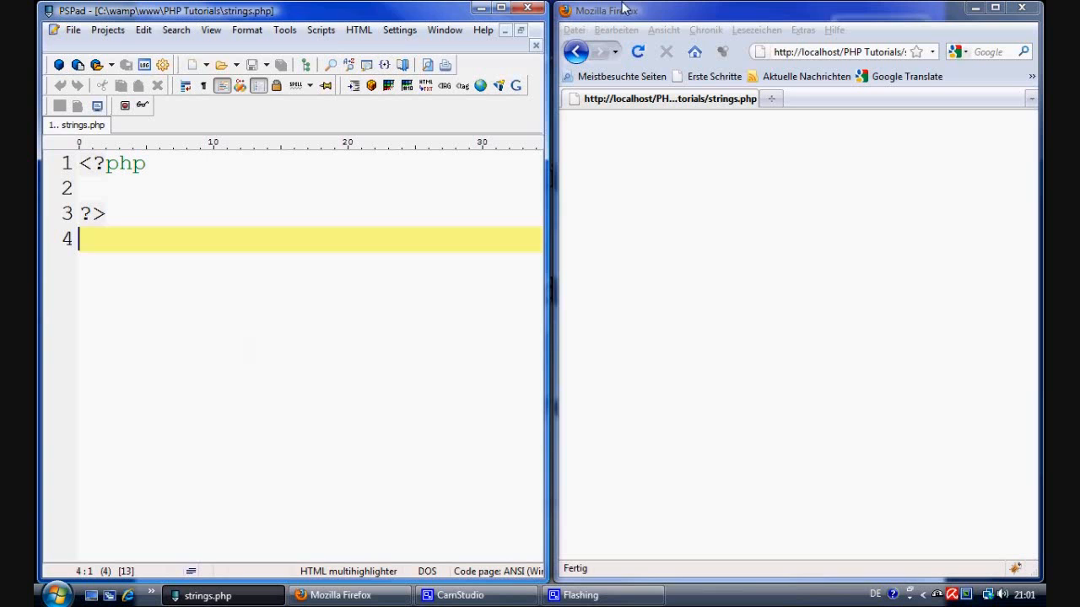
drag(631, 15, 629, 15)
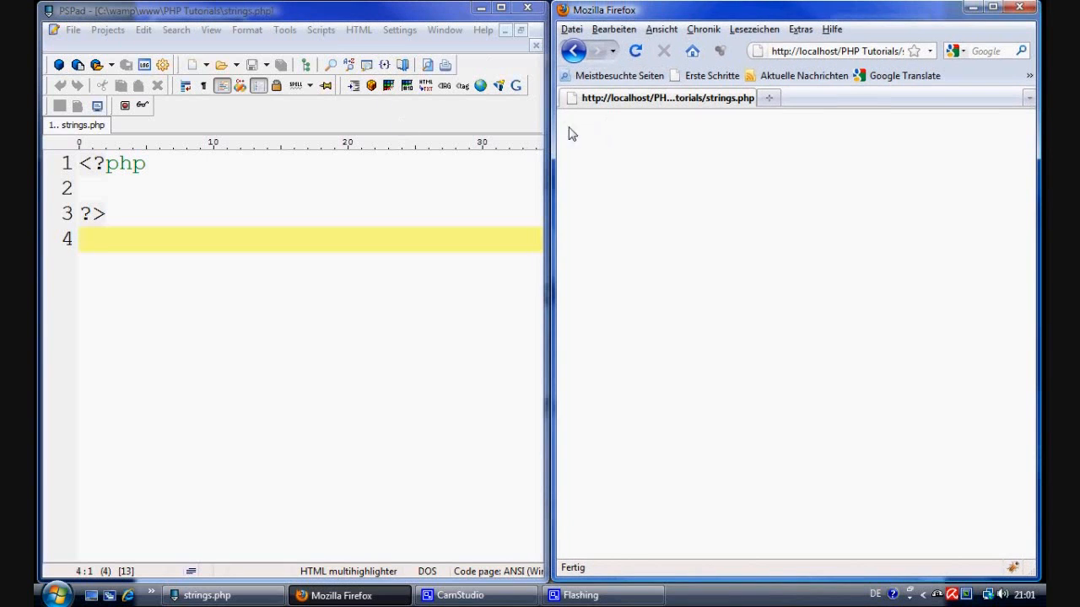
click(125, 189)
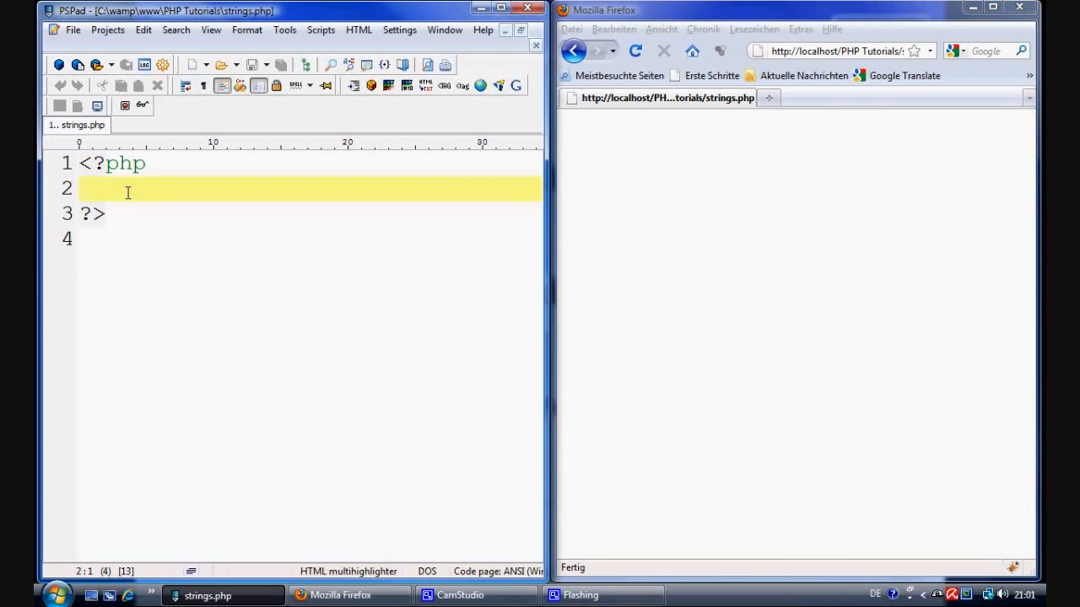
key(Return)
key(Return)
key(Return)
key(Return)
key(Return)
key(Up)
key(Up)
key(Up)
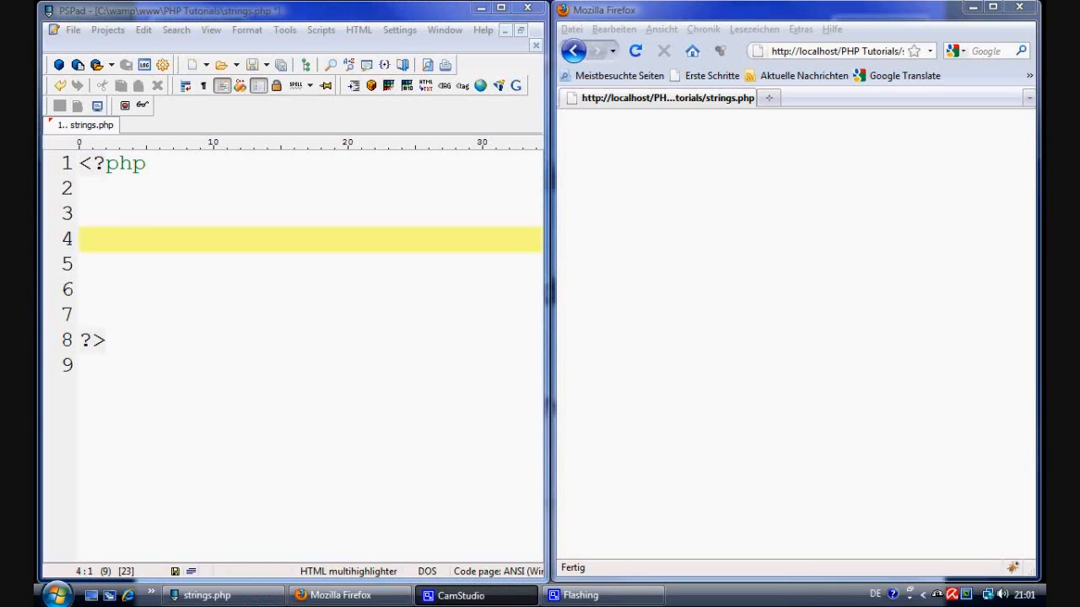
Write $str = "this is a string of text" on line 3 of strings.php.
click(109, 214)
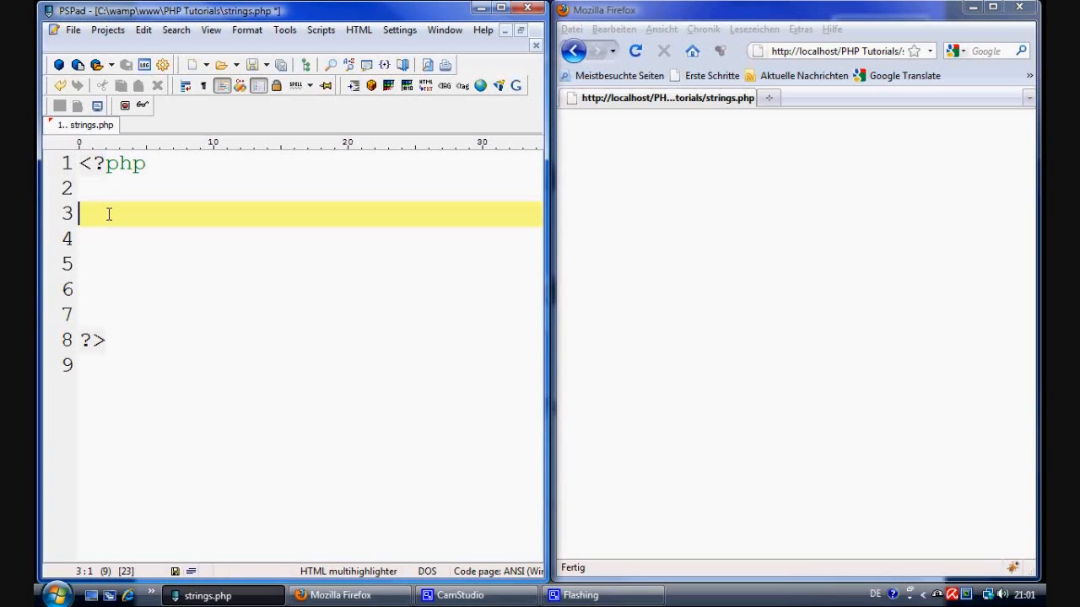
text($)
text(str )
text(= ")
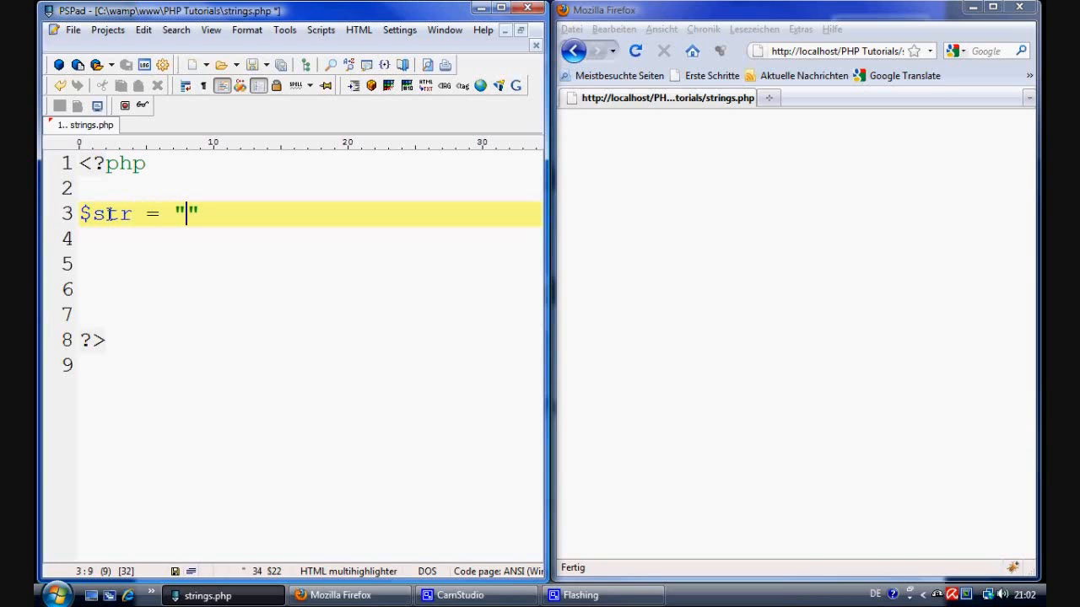
text(Th)
key(BackSpace)
key(BackSpace)
text(this is a )
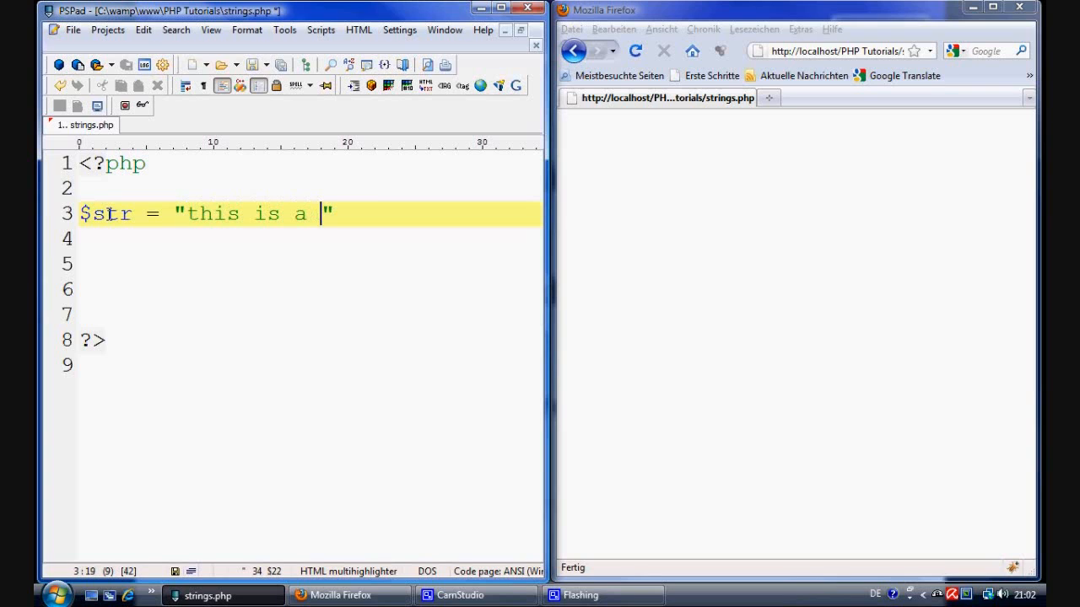
text(string of)
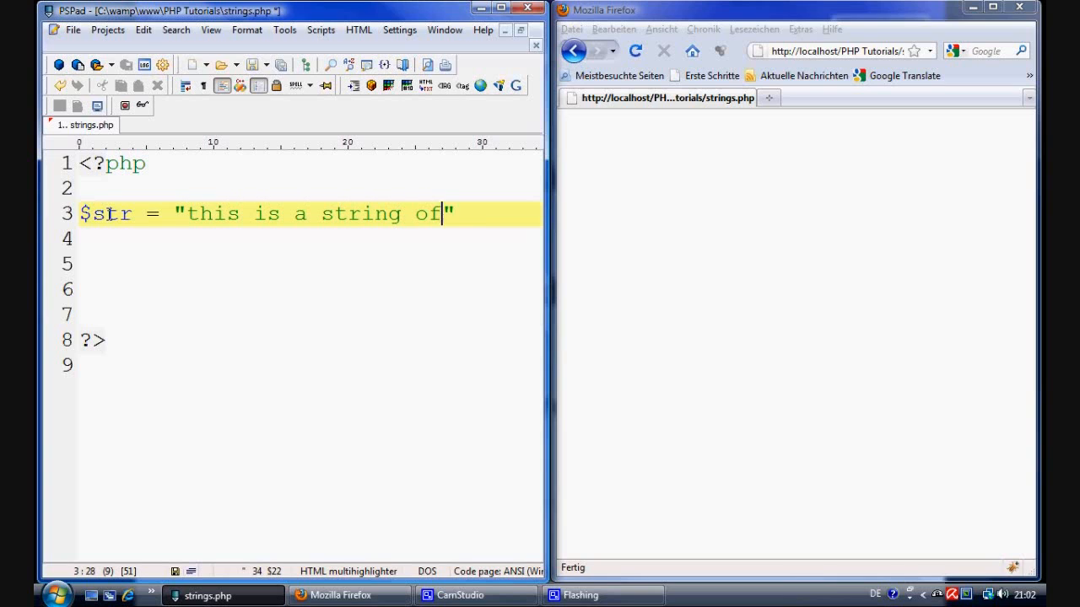
text( text")
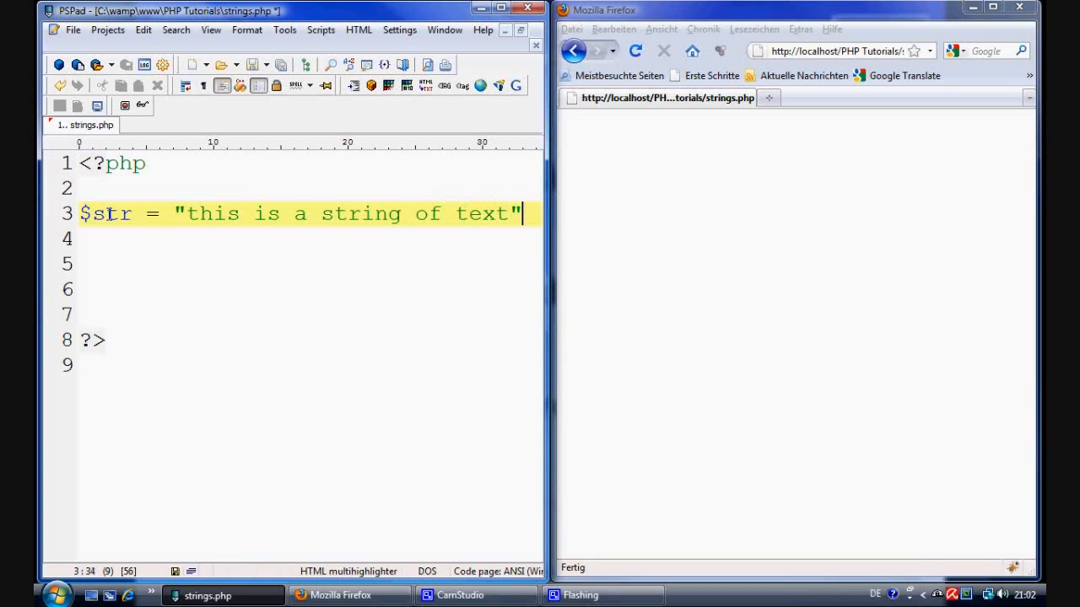
text(;)
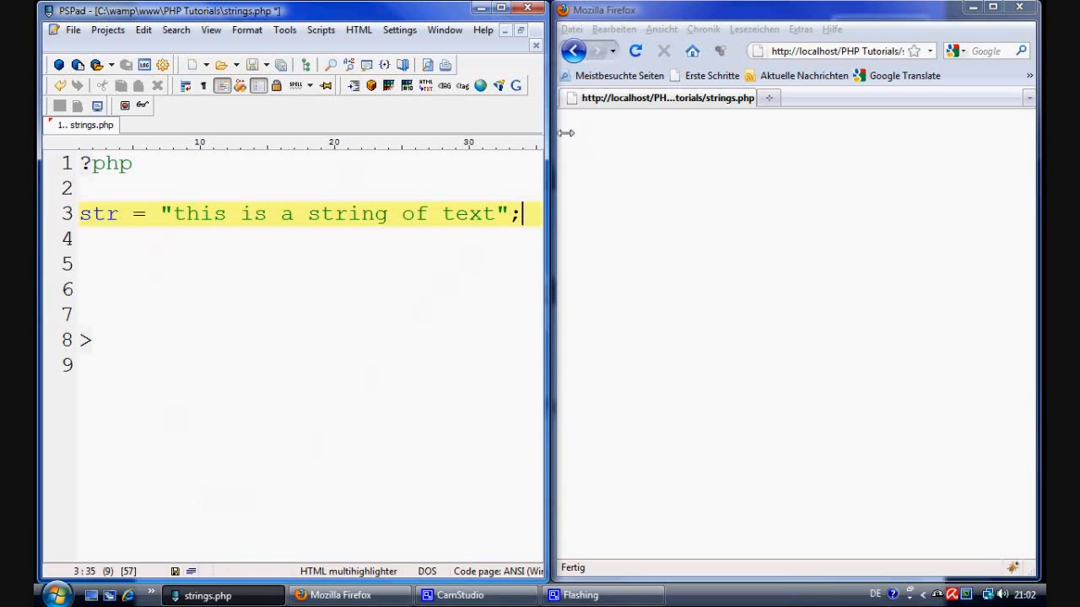
Add echo $str; on line 5, save strings.php and reload the page in Firefox.
mouse_move(555, 131)
mouse_down()
mouse_move(597, 135)
mouse_move(585, 148)
mouse_up()
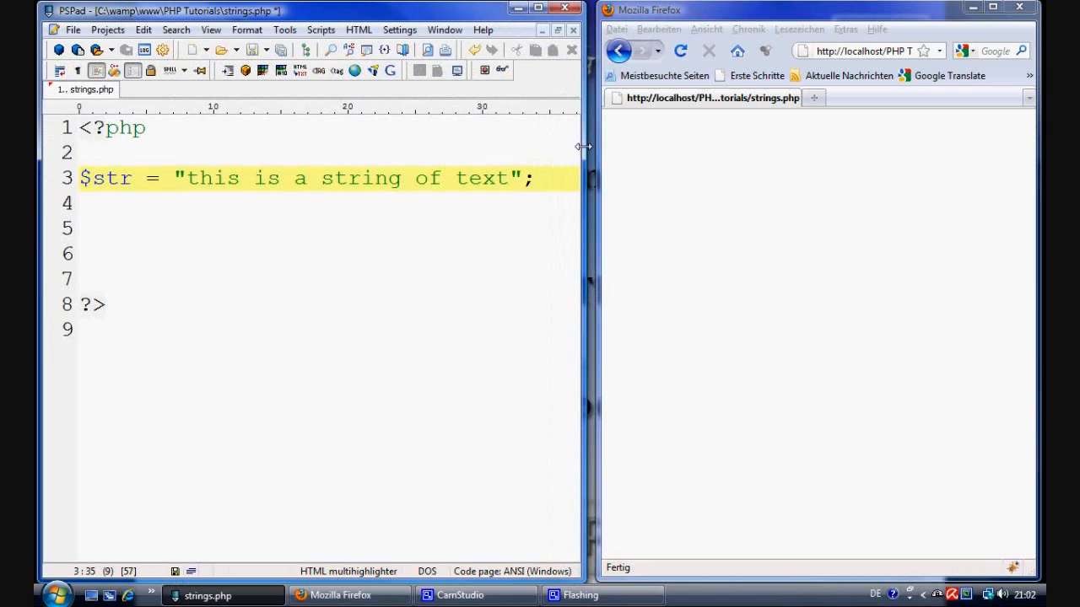
click(110, 207)
key(Return)
text(ech)
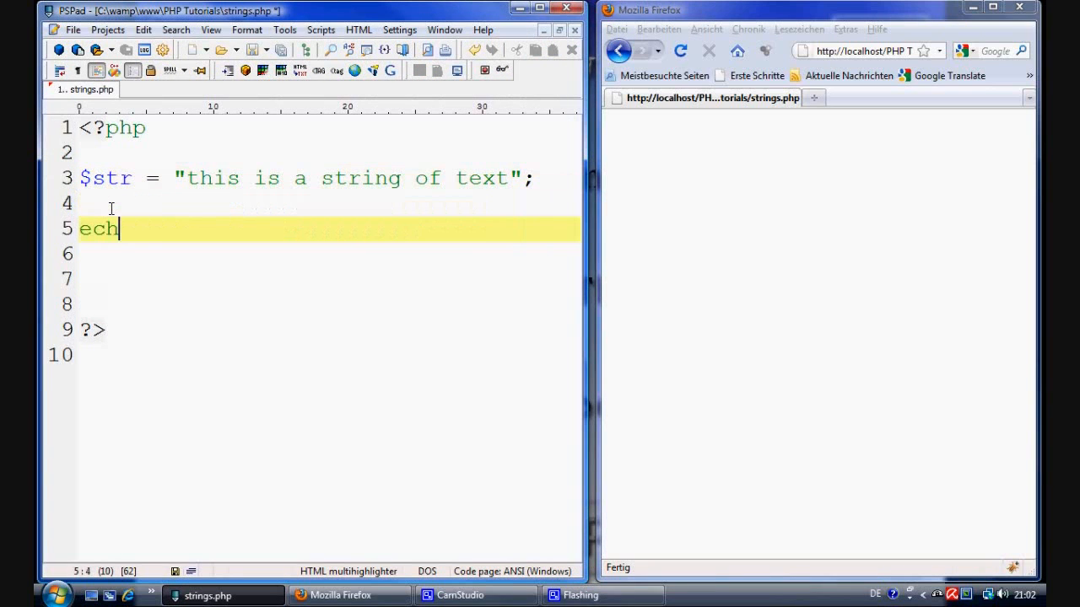
text(o $str)
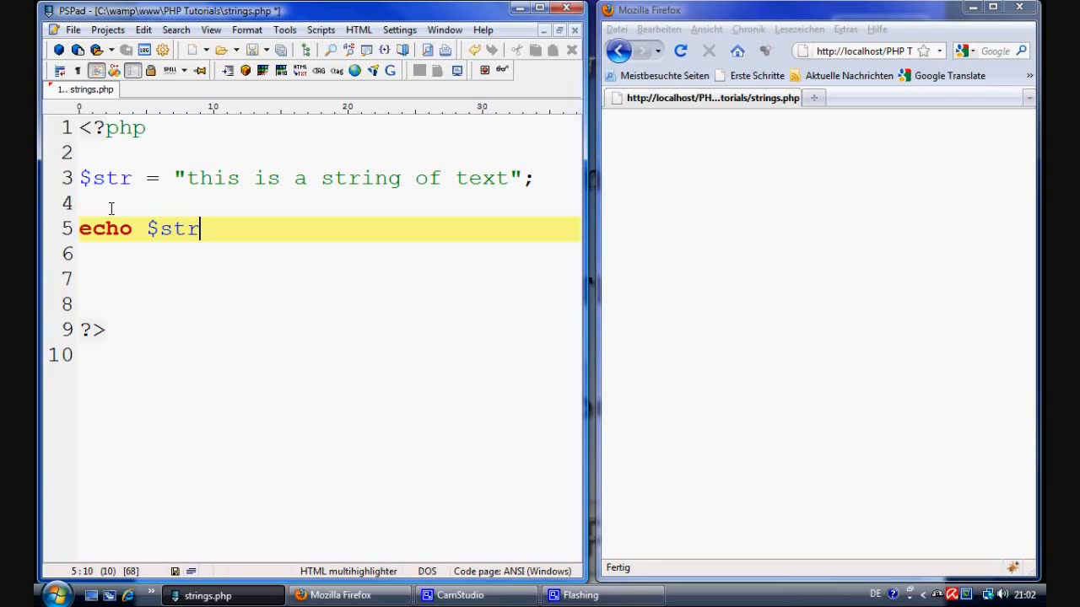
text(;)
key(ctrl+s)
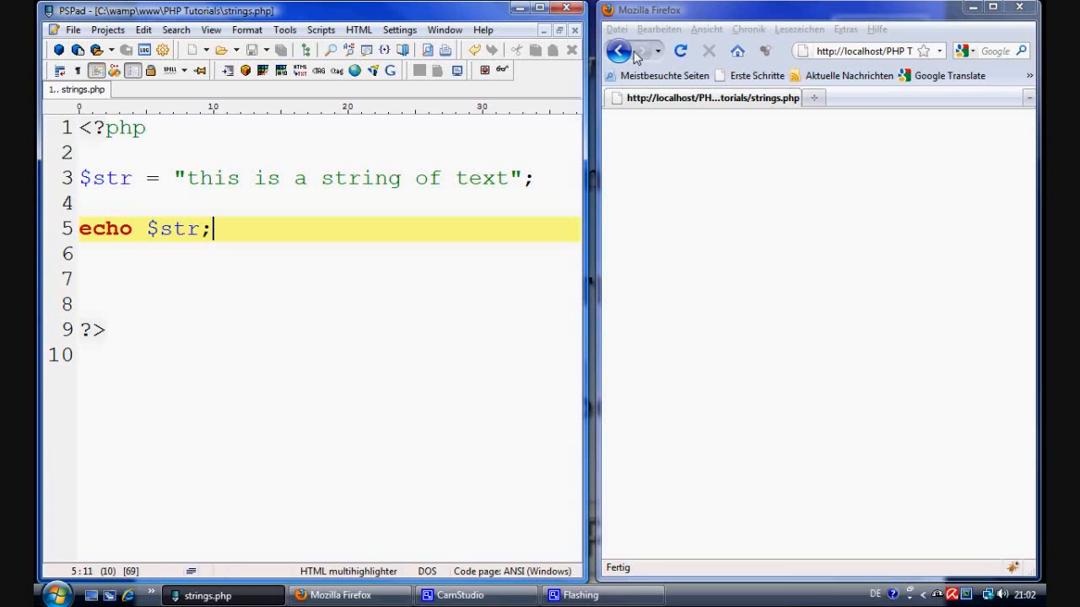
click(682, 50)
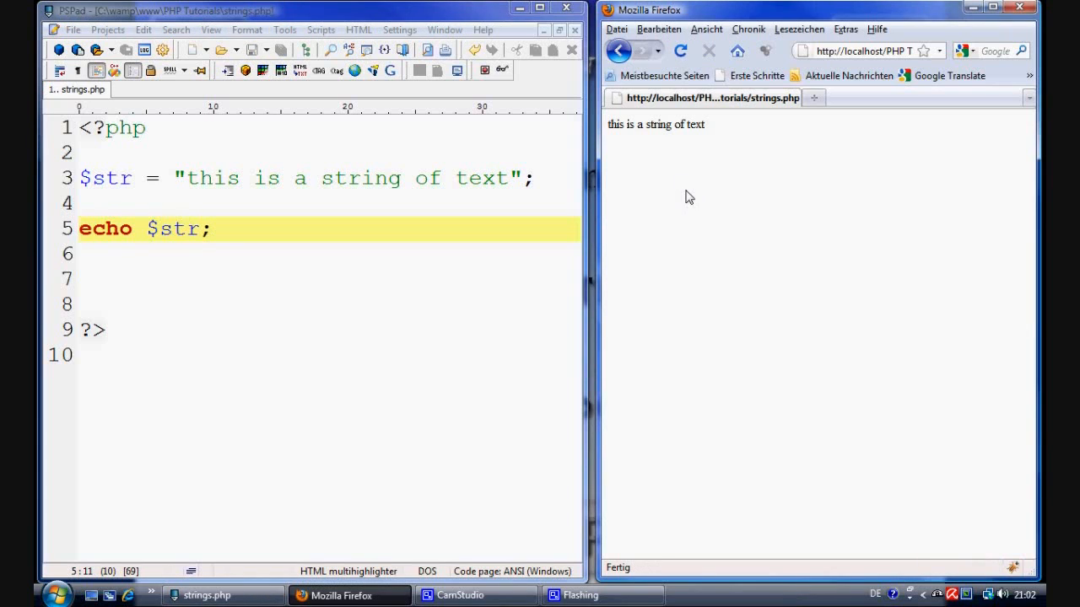
scroll(707, 180, up, 1)
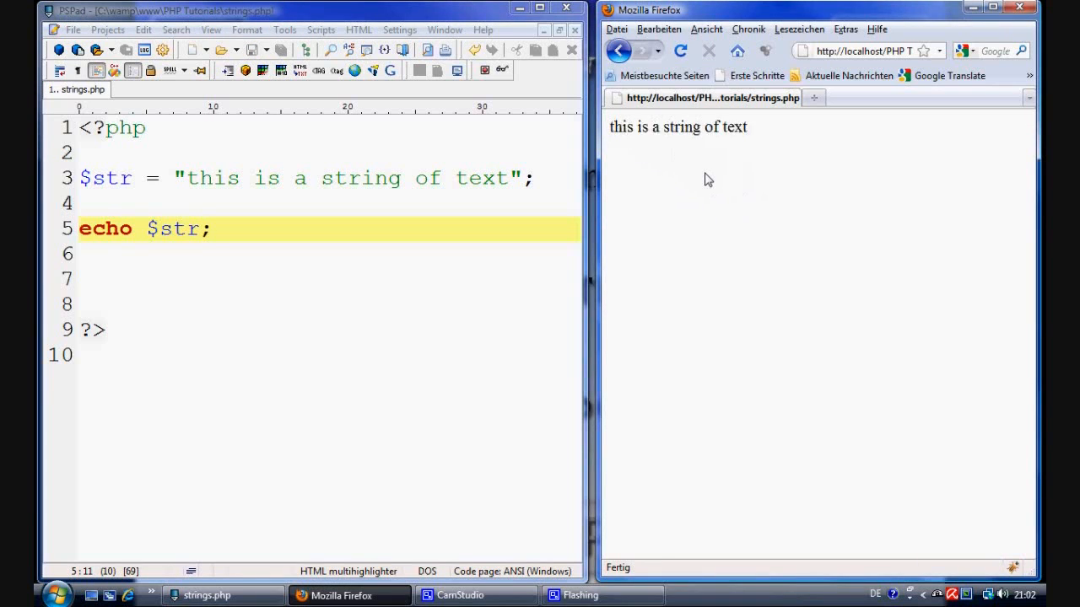
scroll(707, 180, up, 2)
scroll(707, 180, up, 1)
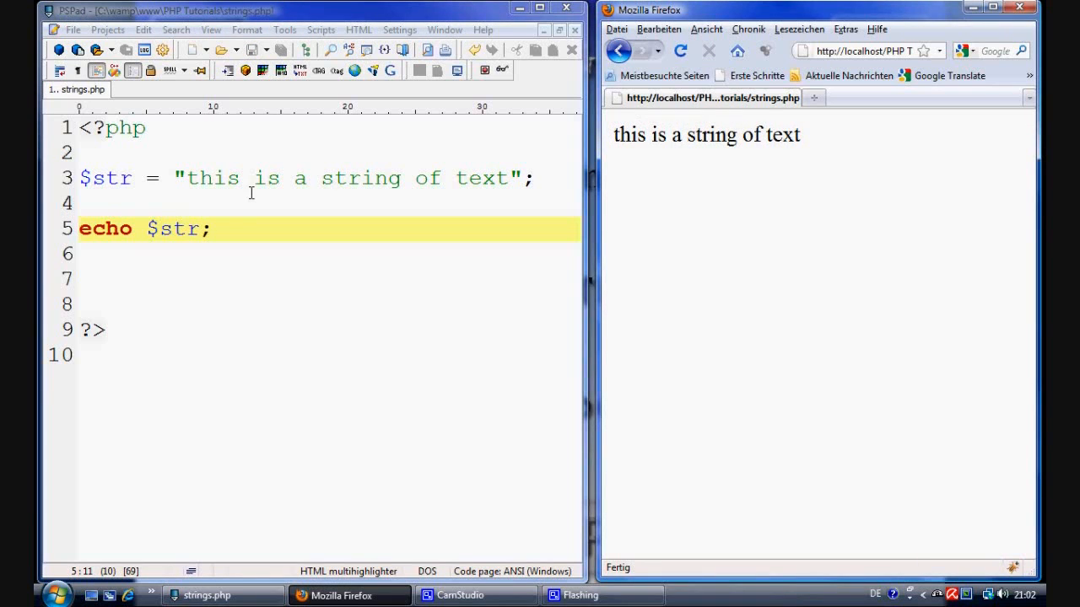
Highlight the output sentence "this is a string of text" on the page.
drag(621, 140, 816, 143)
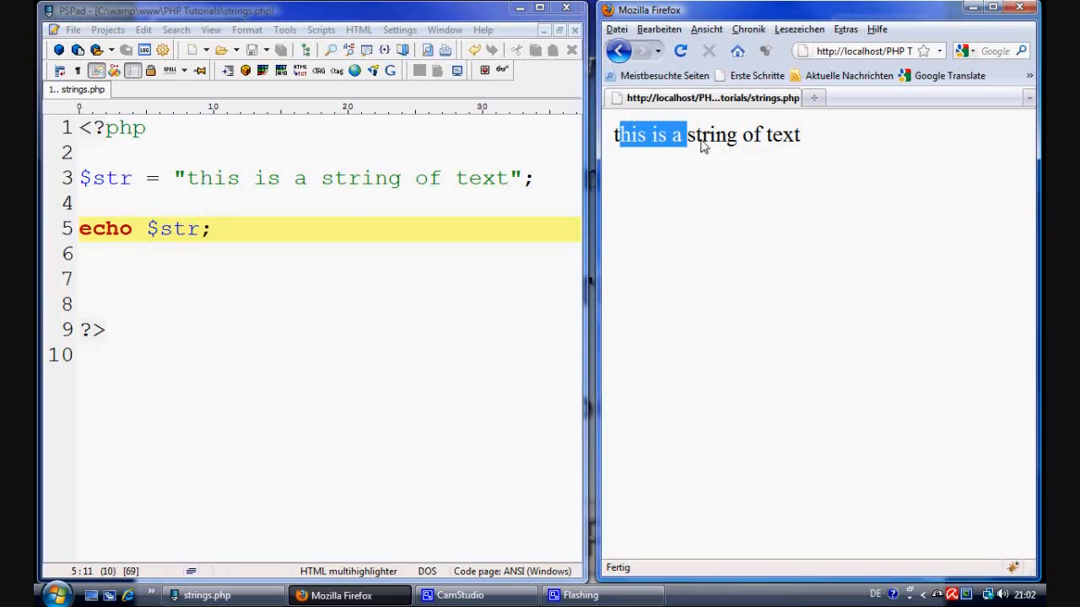
click(639, 159)
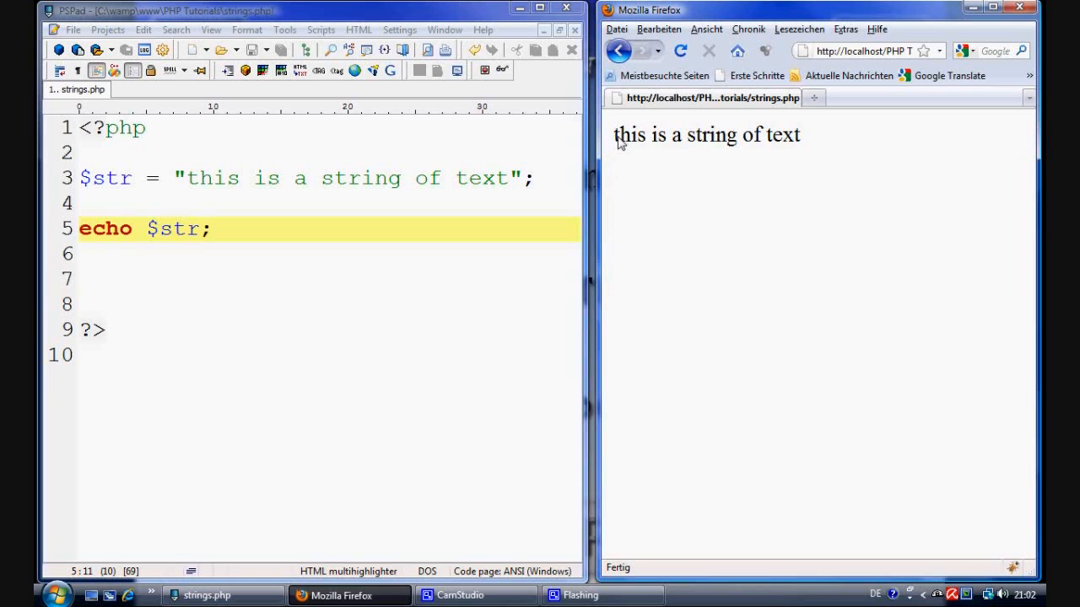
drag(615, 139, 732, 139)
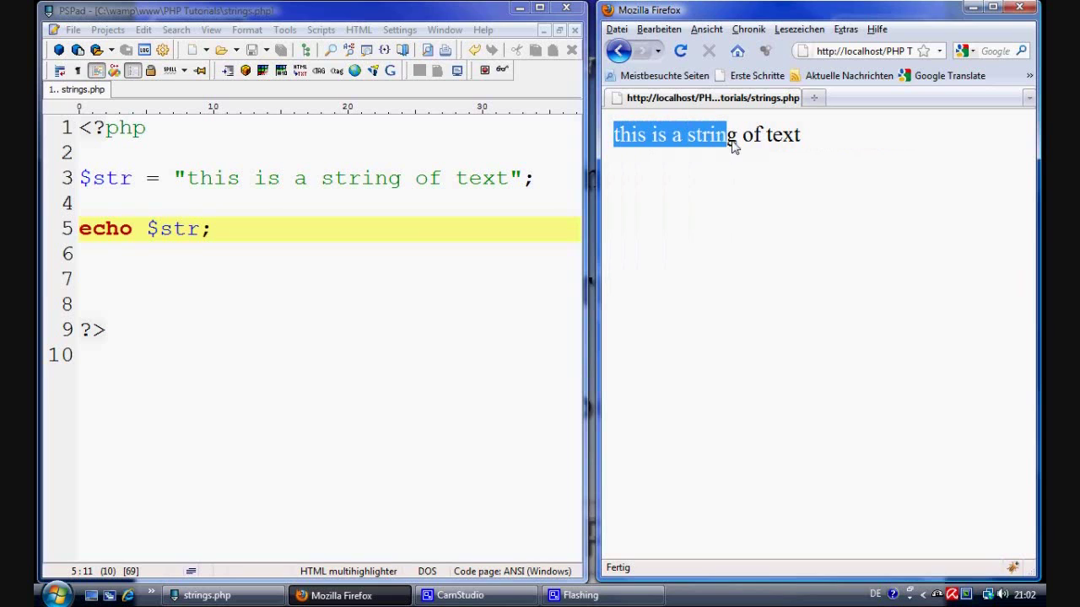
Change line 5 to echo strtoupper($str); and save the script.
click(148, 229)
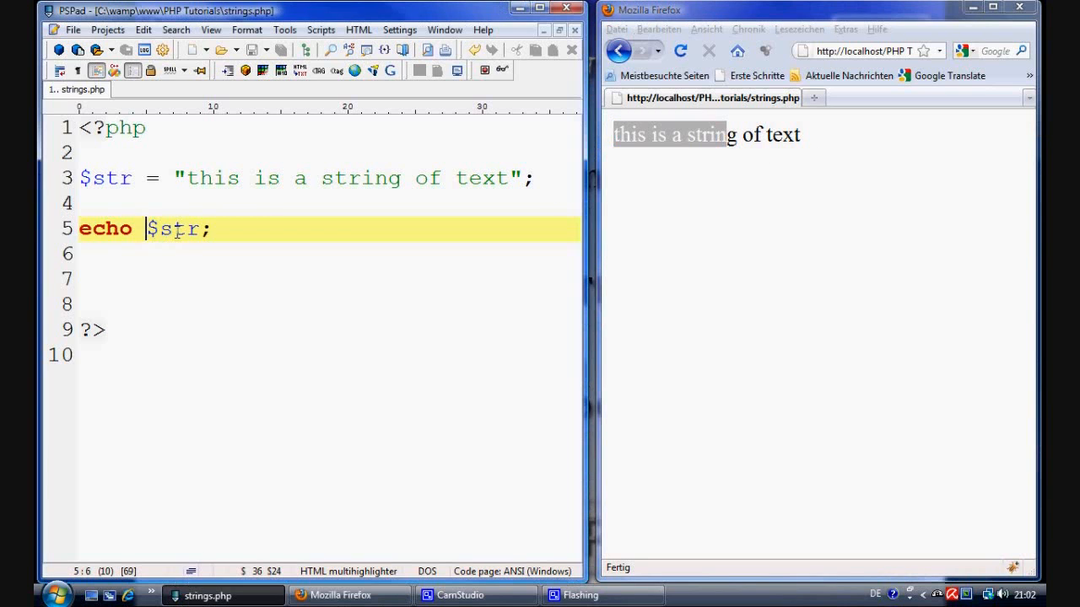
text(str)
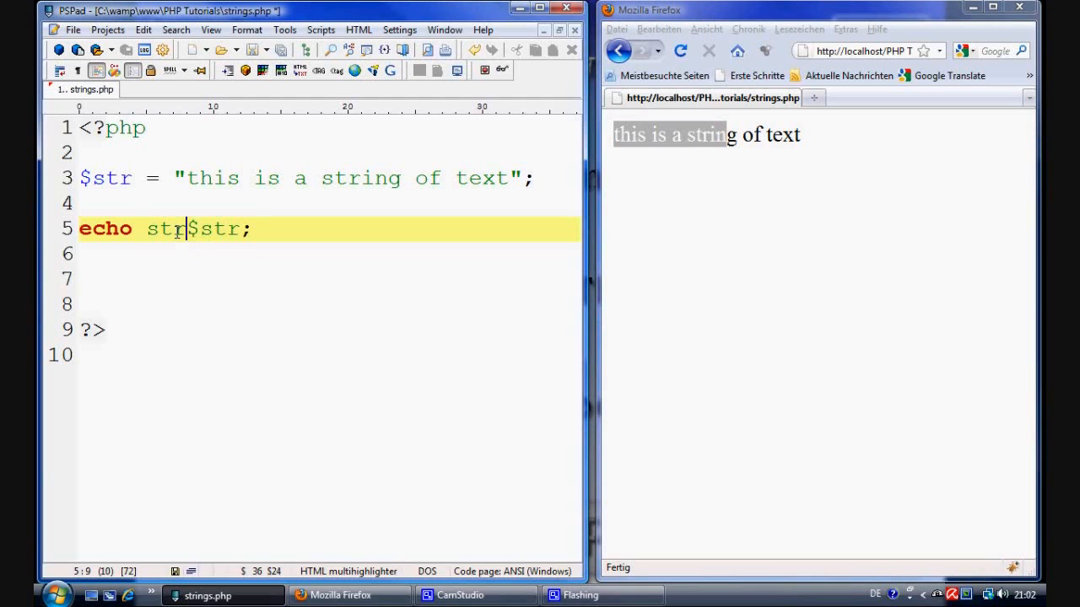
text(tt)
key(BackSpace)
text(oup)
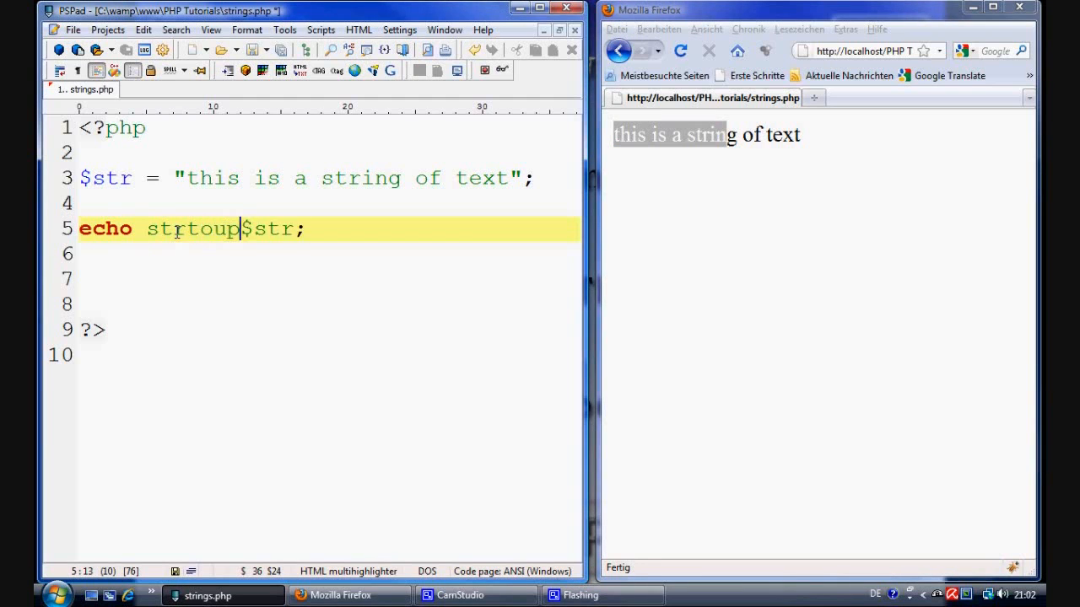
text(per()
key(End)
key(Left)
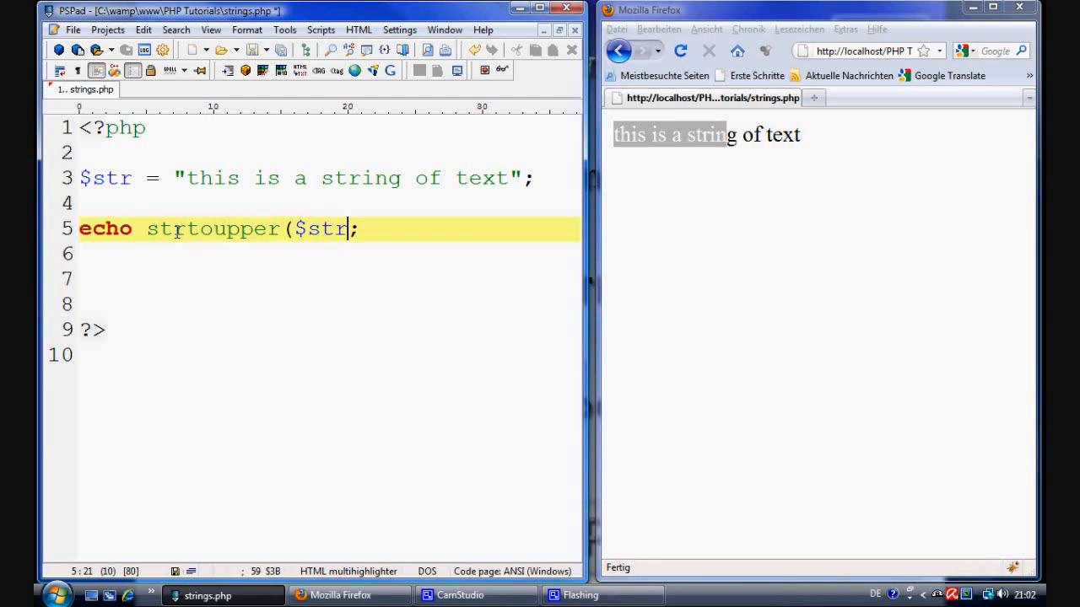
text())
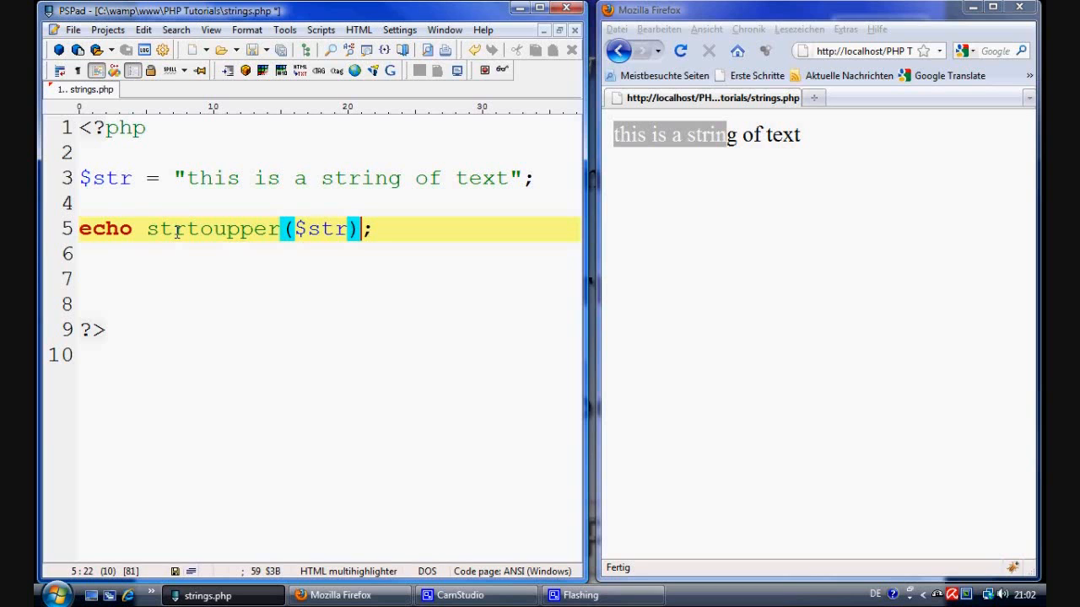
key(ctrl+s)
Reload Firefox and highlight the uppercase output THIS IS A STRING OF TEXT.
click(682, 52)
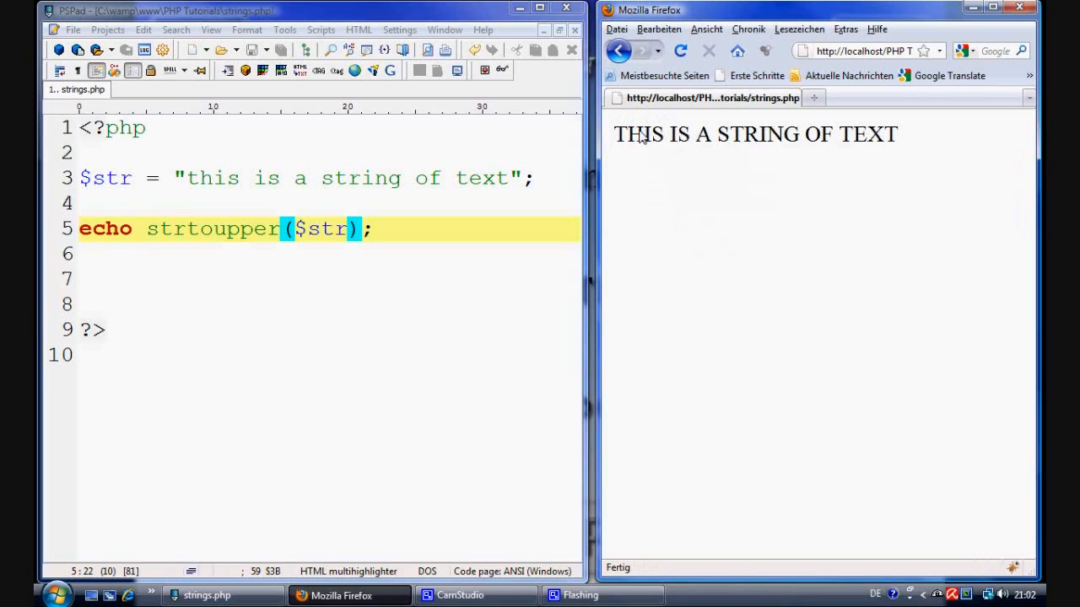
drag(614, 135, 906, 143)
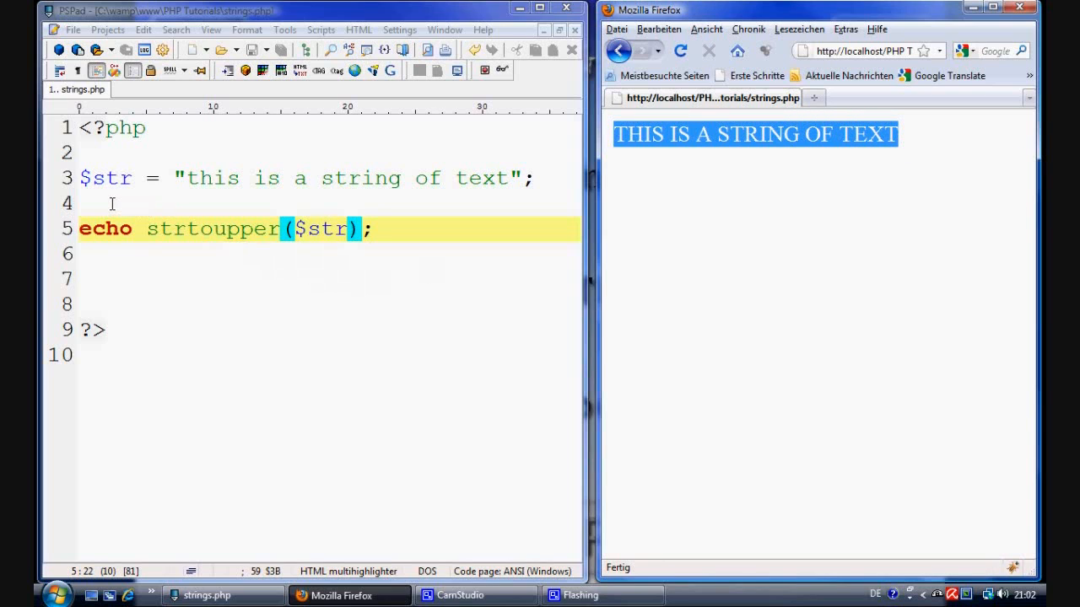
Wrap the string literal on line 3 in strtoupper( … ).
click(178, 178)
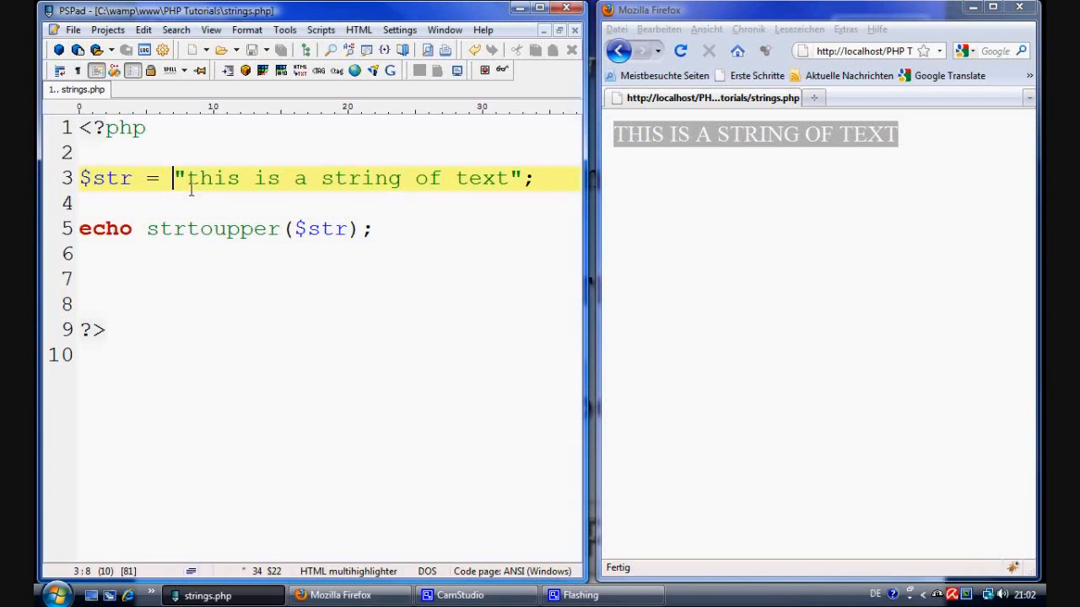
text(str)
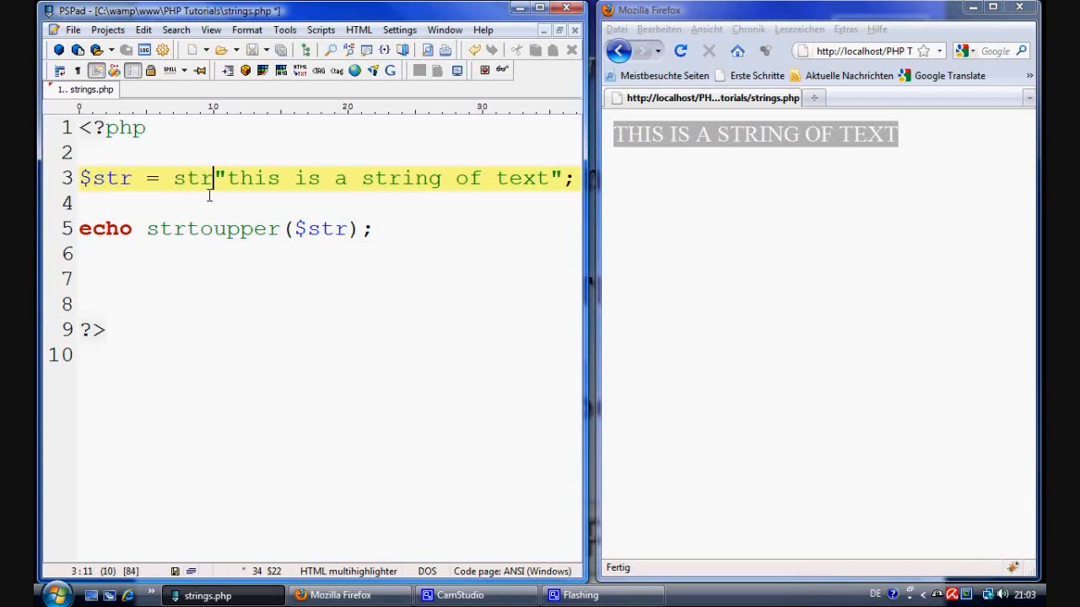
text(toupp)
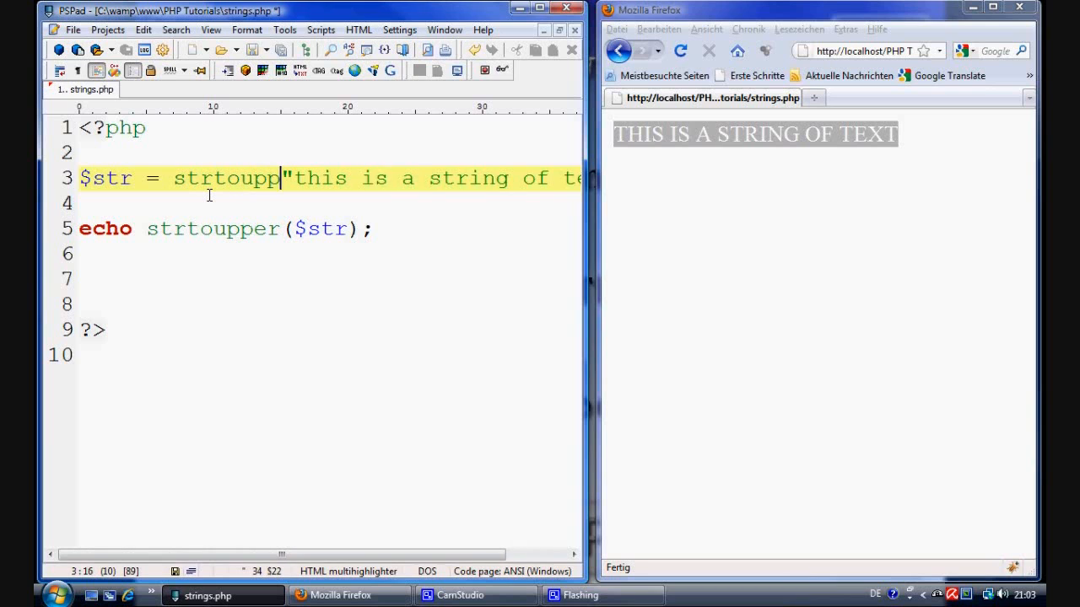
text(er()
key(Right)
key(Right)
key(Right)
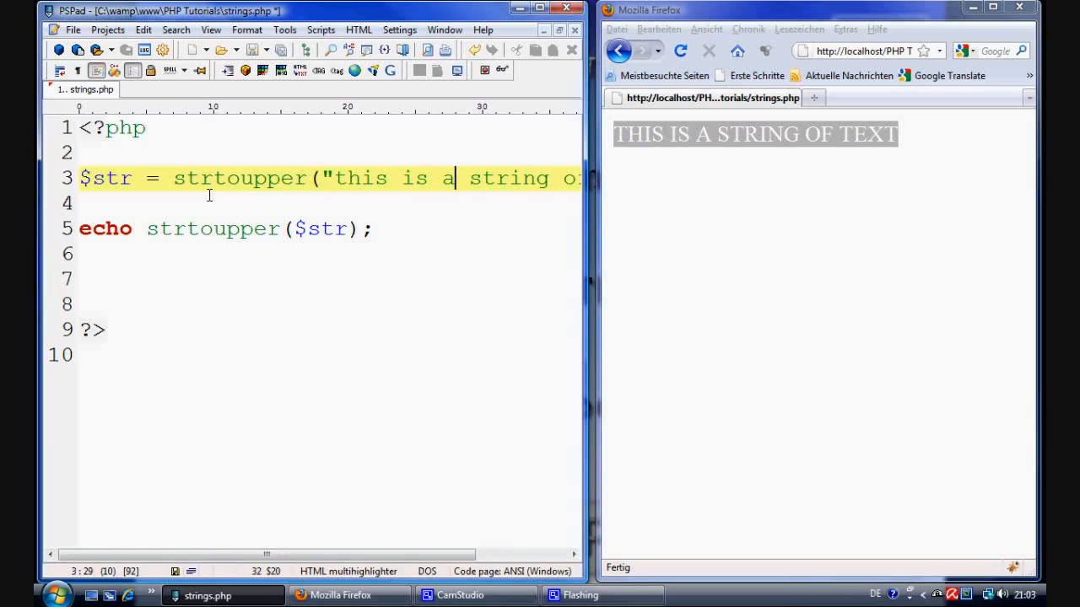
text();)
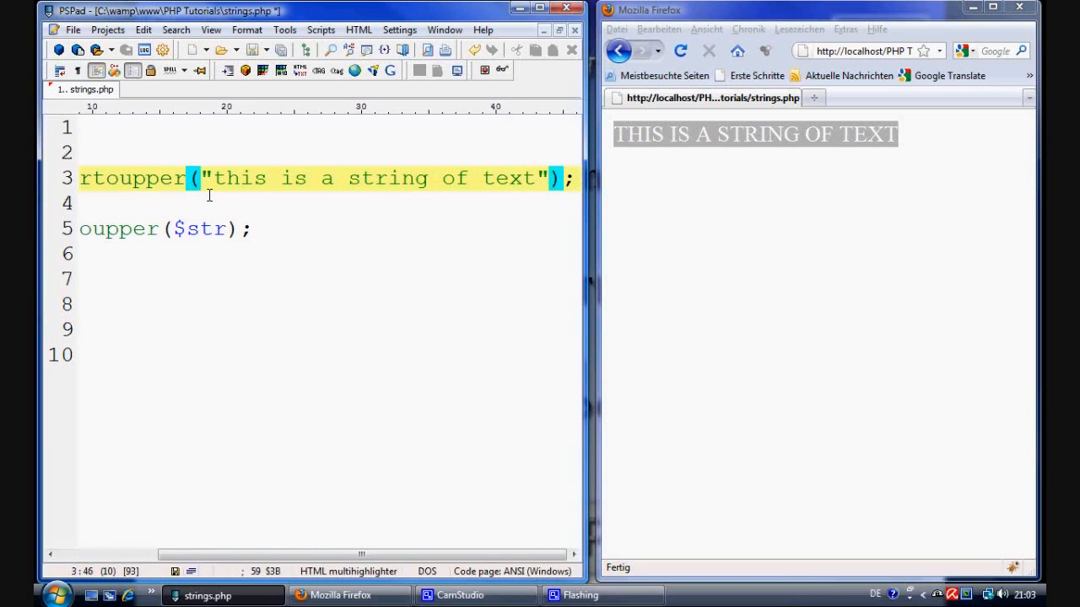
drag(361, 554, 253, 554)
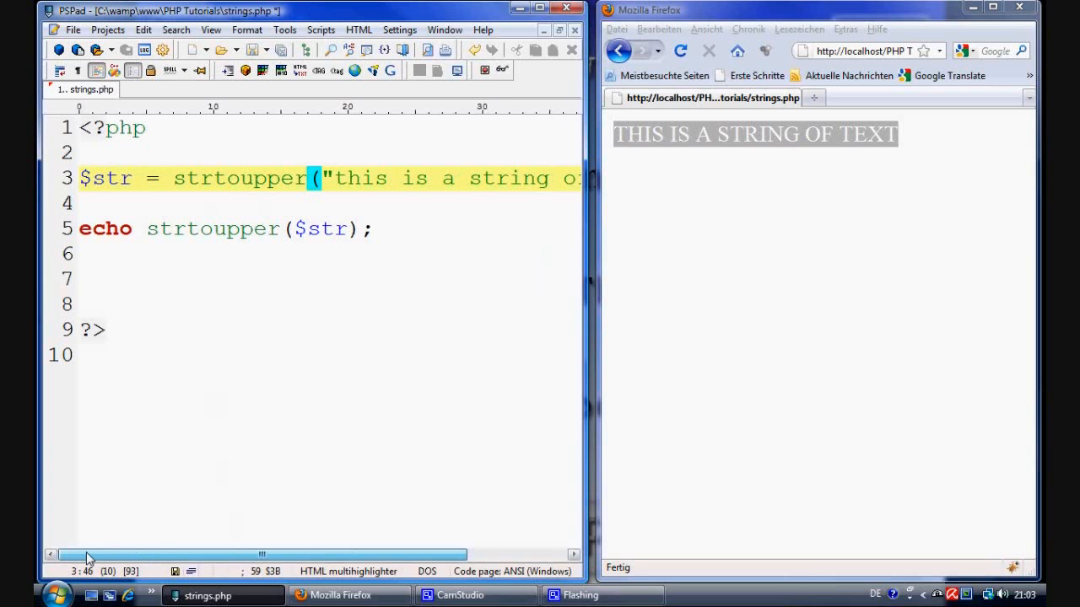
Remove the strtoupper call from line 5 so it echoes plain $str.
drag(147, 228, 287, 229)
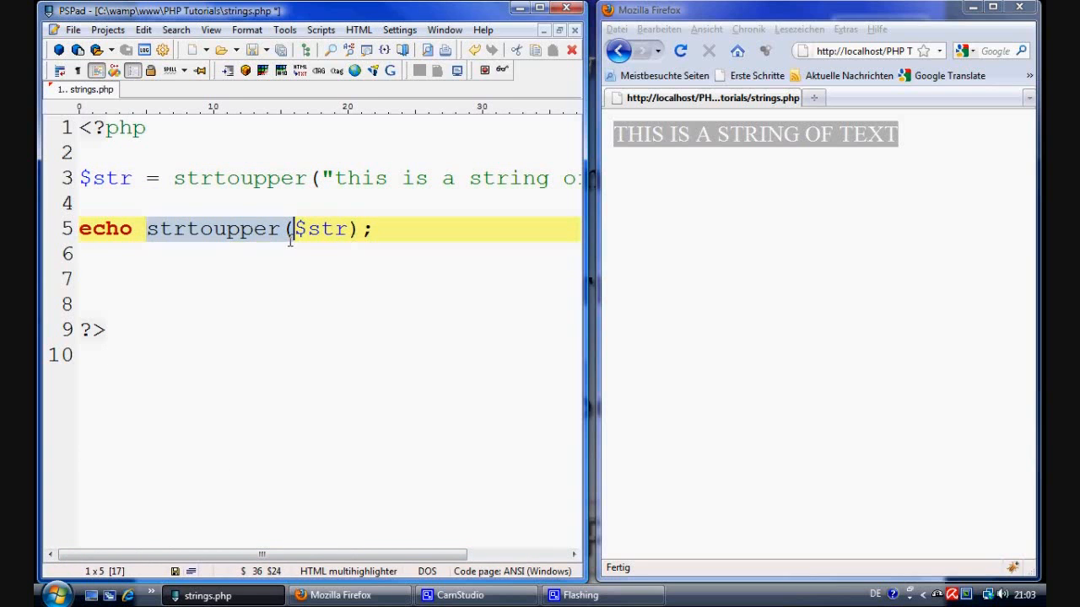
key(Delete)
click(207, 230)
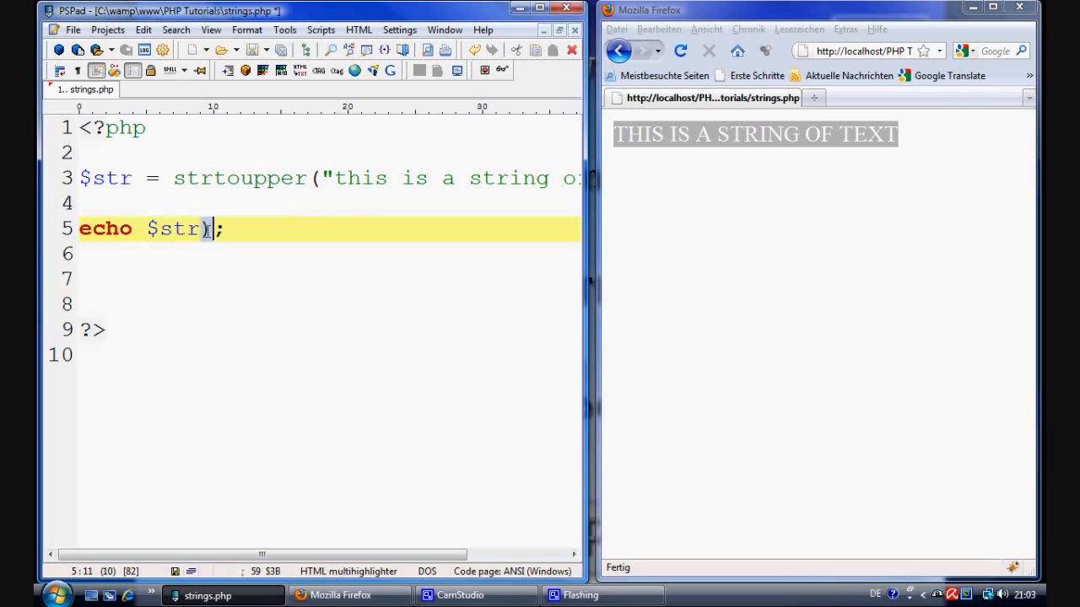
Delete the leftover parenthesis, save and reload Firefox to check the output.
key(BackSpace)
key(ctrl+s)
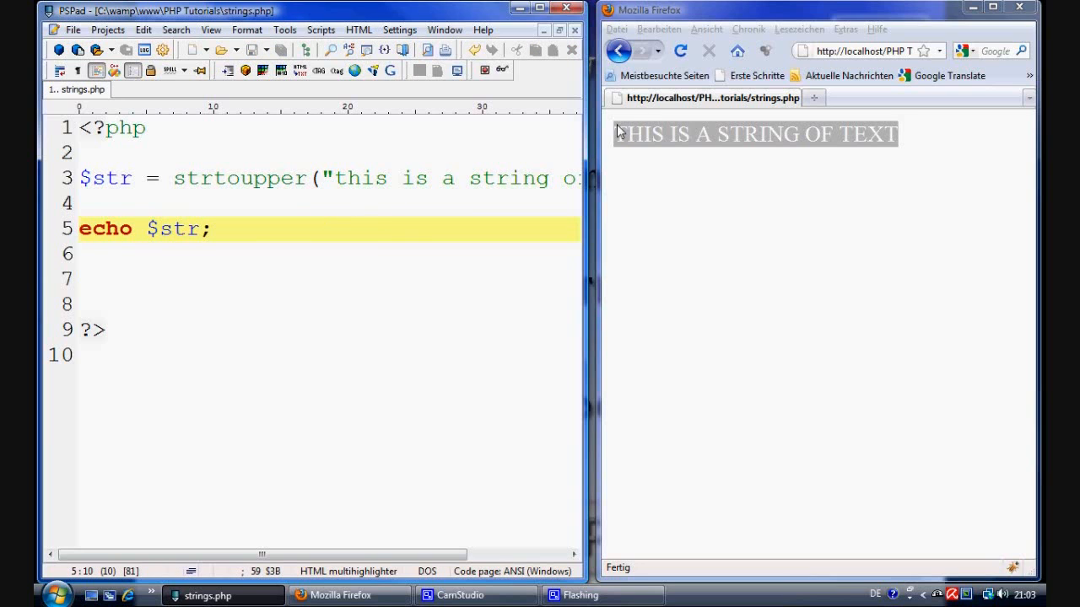
click(681, 51)
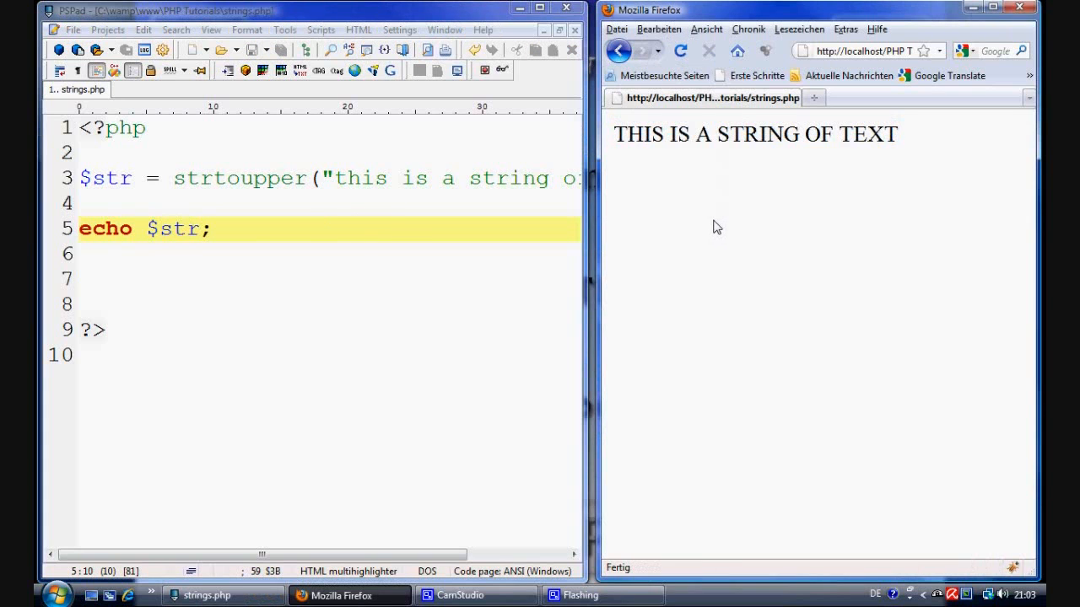
Change line 5 to echo strtolower($str);, save and reload to show lowercase text.
click(150, 229)
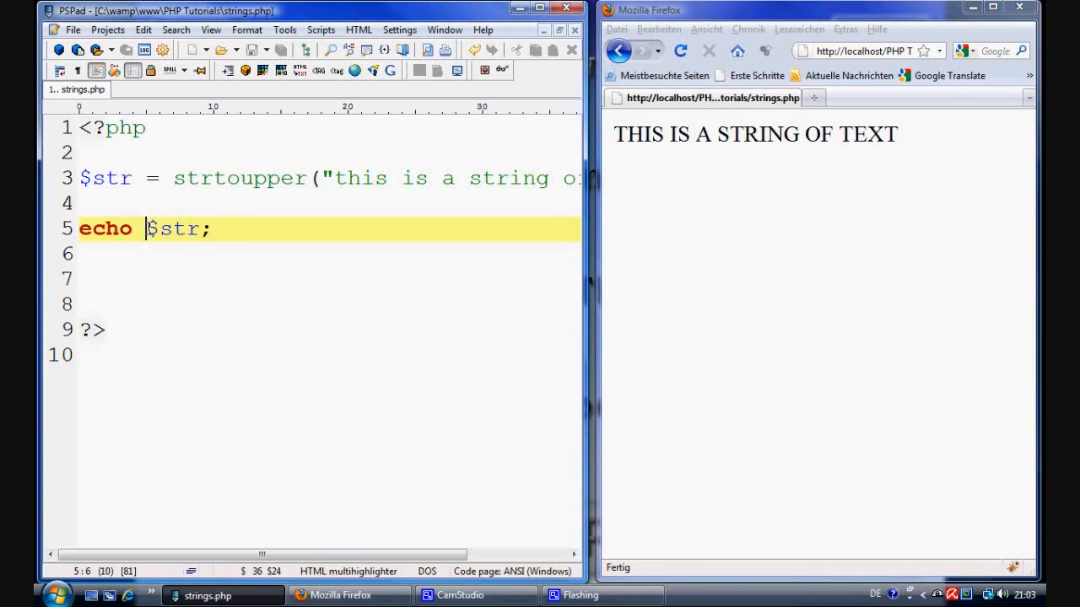
text(stro)
key(BackSpace)
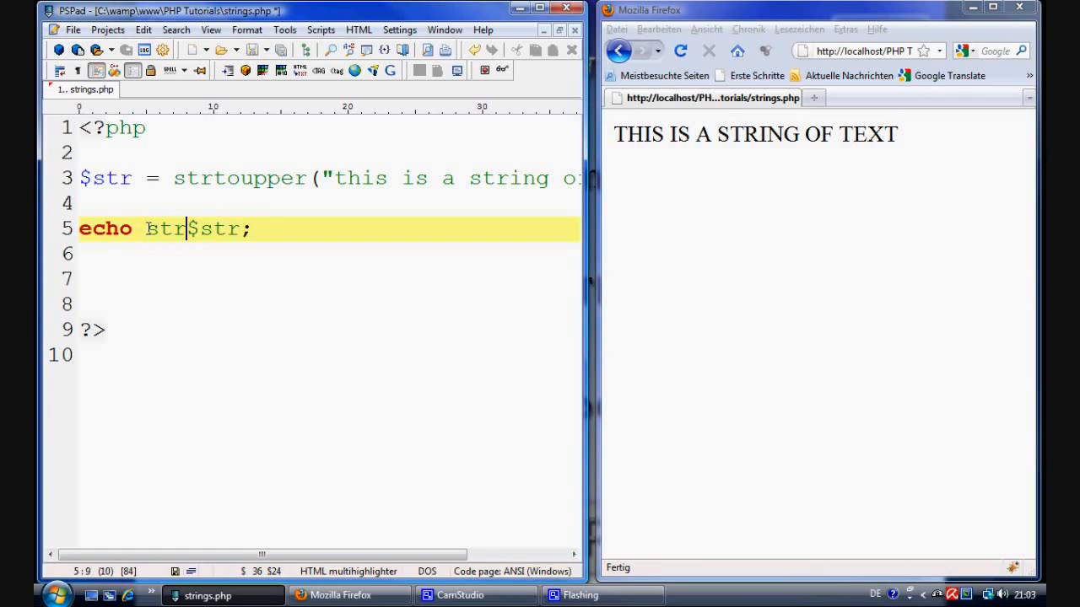
text(tolower)
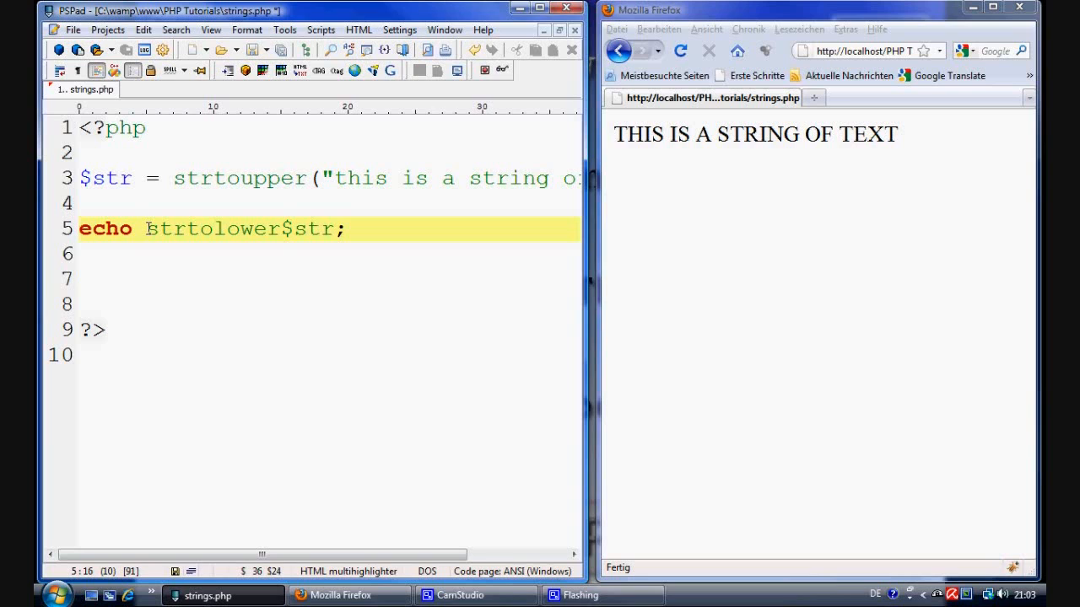
text(()
key(Right)
key(Right)
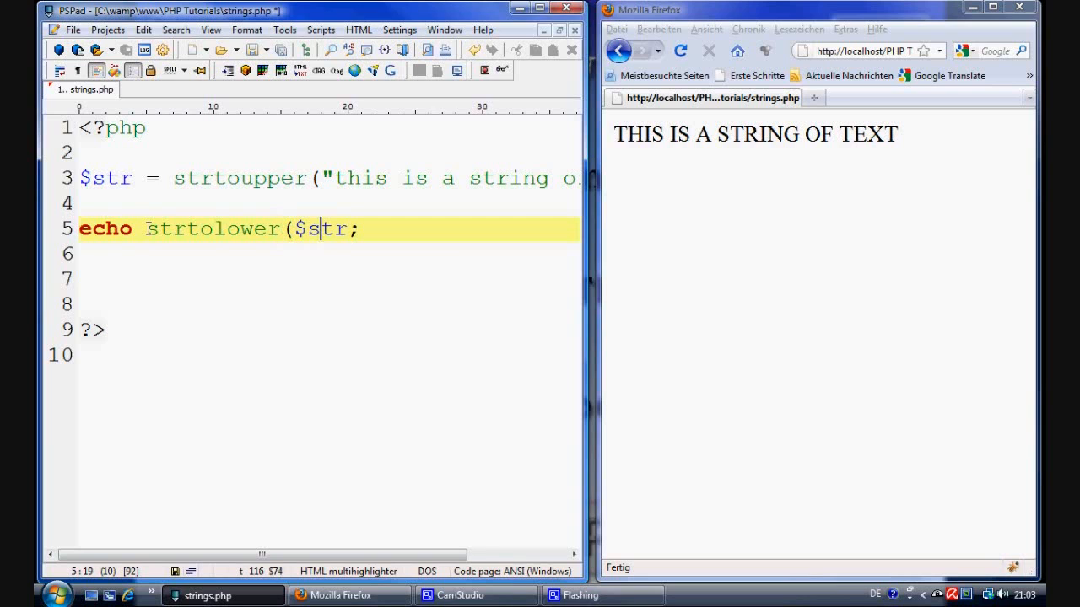
key(Right)
key(Right)
text())
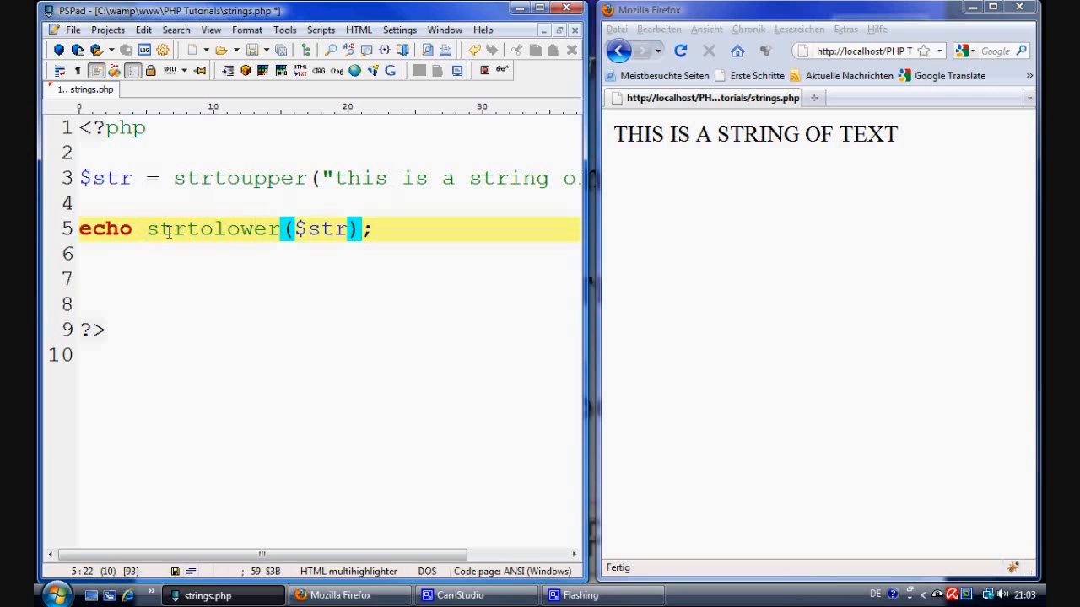
click(680, 50)
click(370, 207)
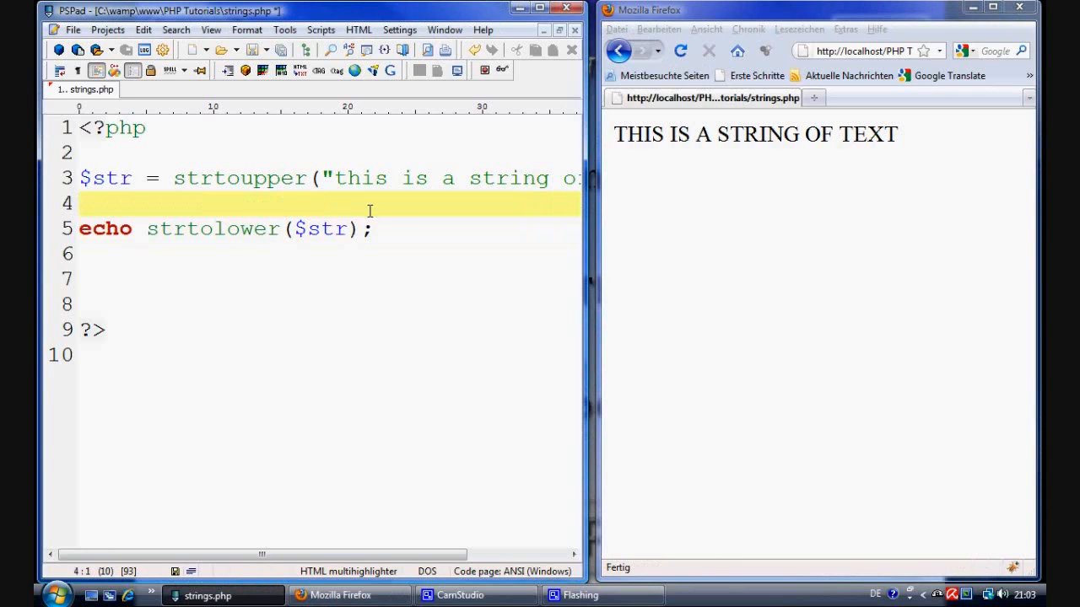
click(681, 51)
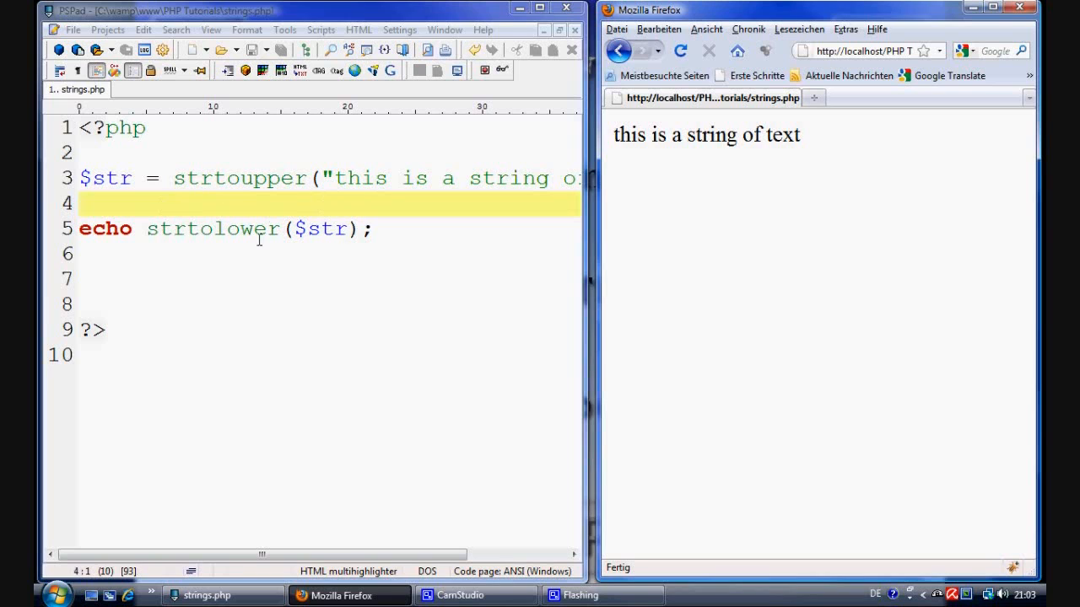
Replace lines 3-5 with $str = "this is a string"; and echo $str; on line 5.
drag(398, 231, 35, 181)
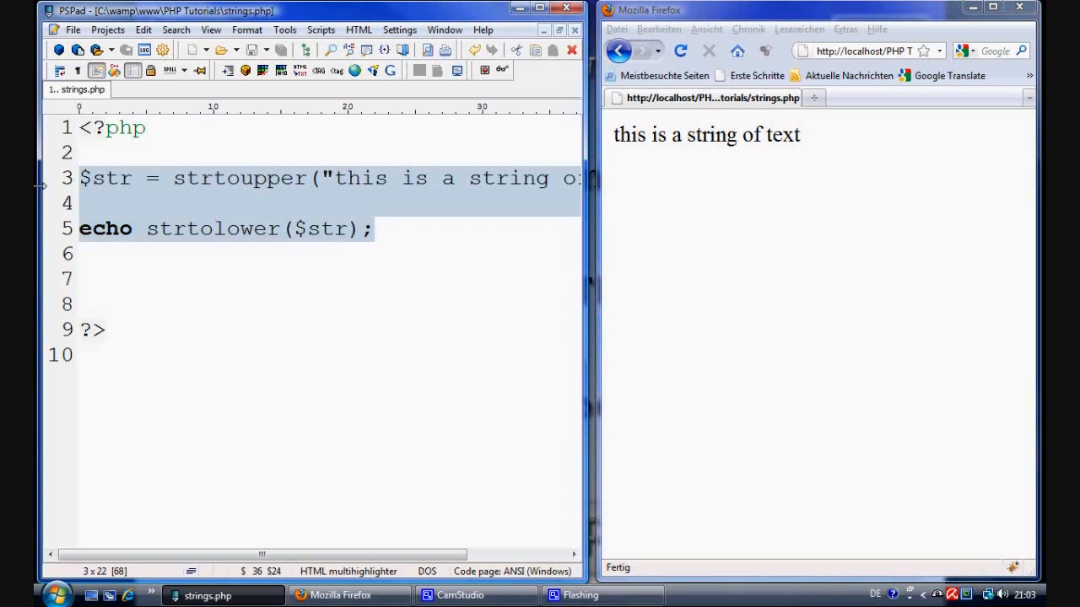
key(Delete)
text($)
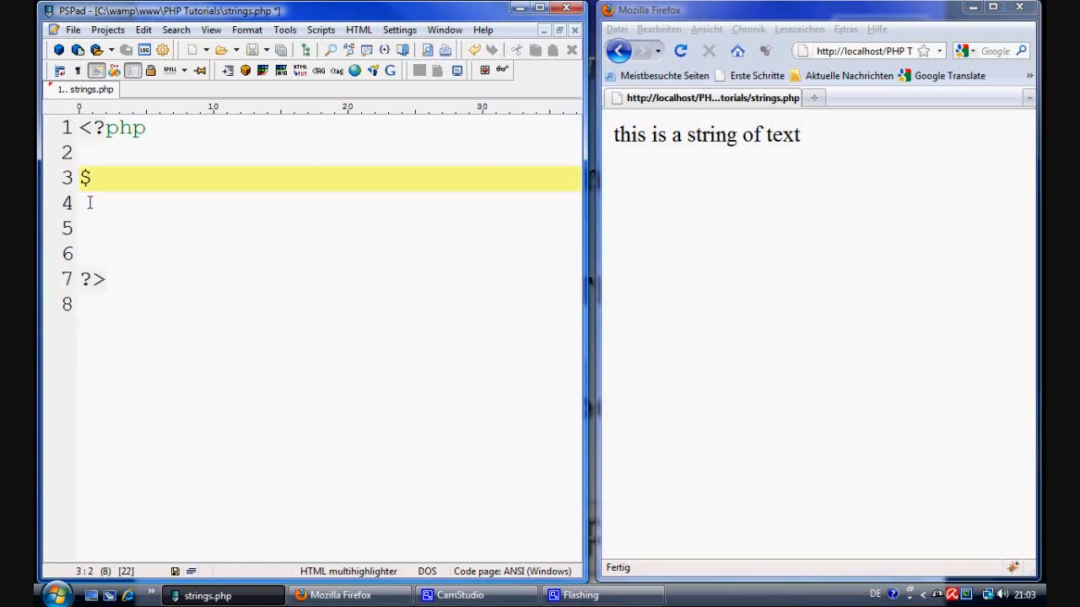
text(str )
text(= ")
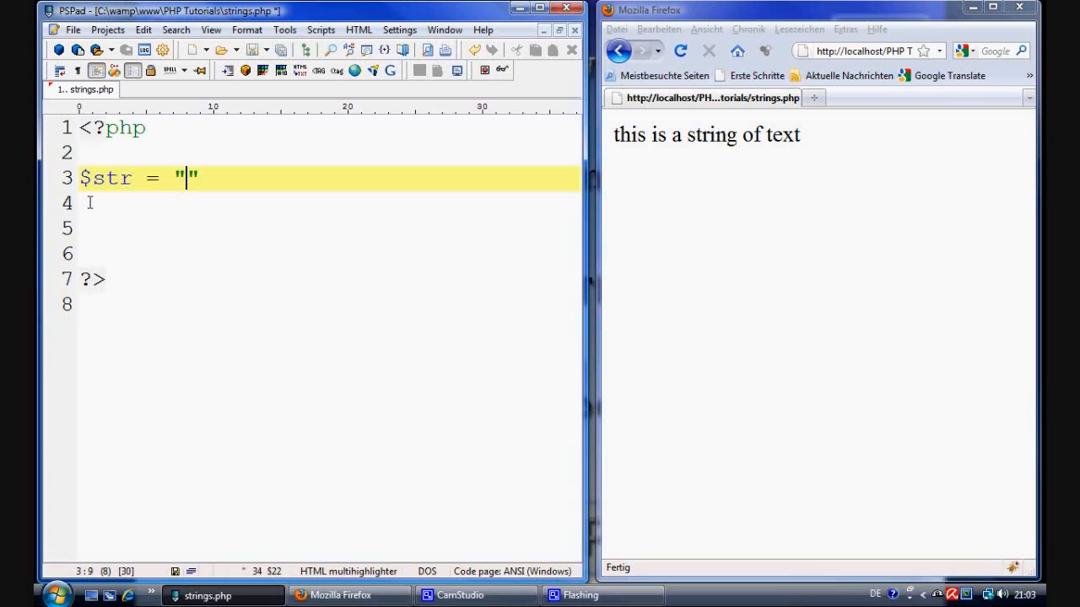
text(this)
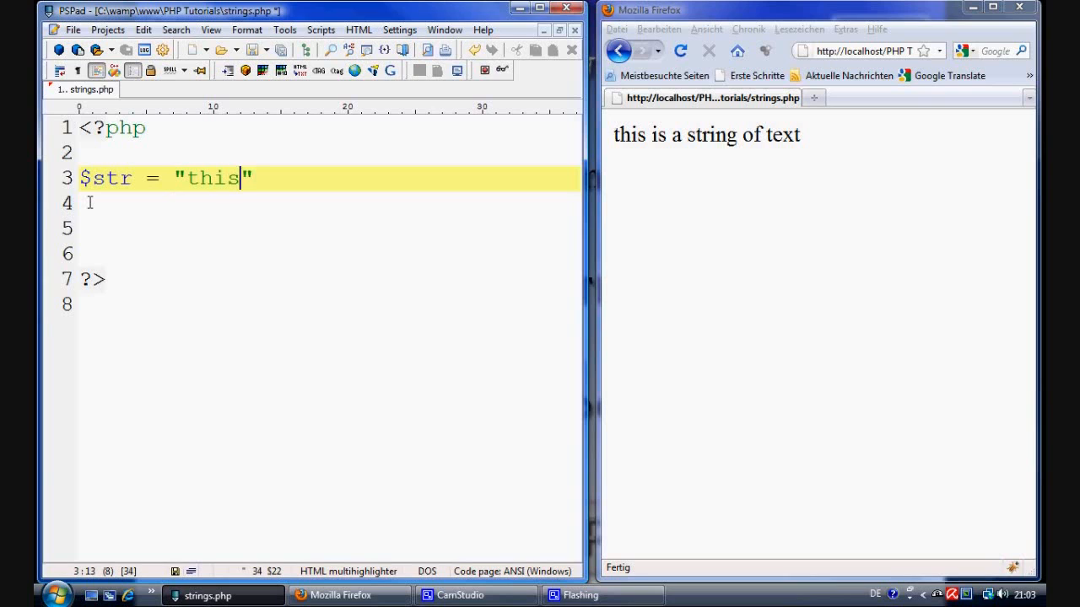
text( is a string)
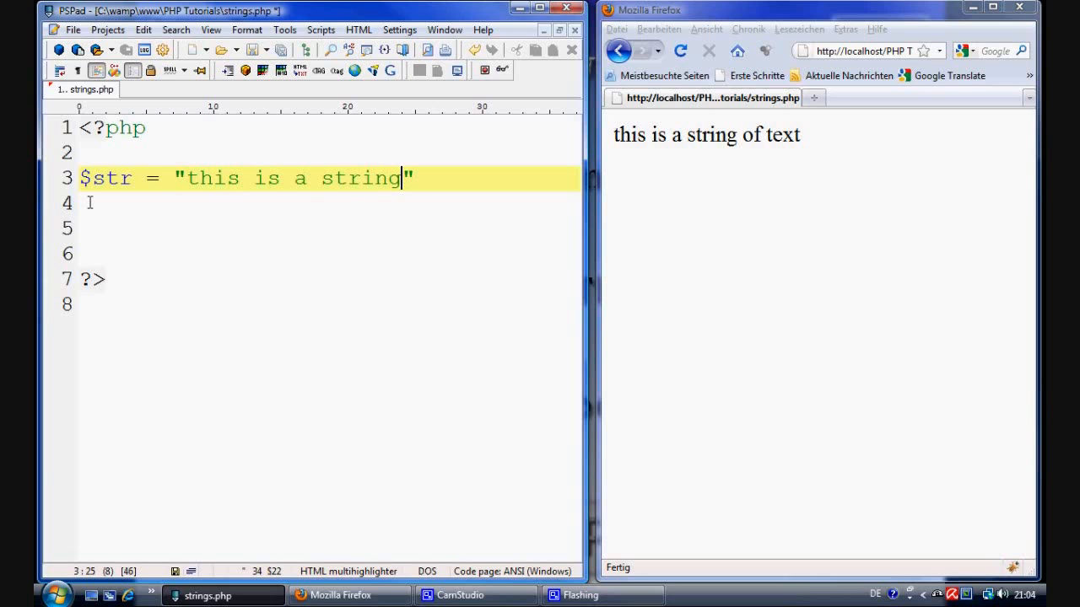
key(End)
text(;)
key(Return)
key(Return)
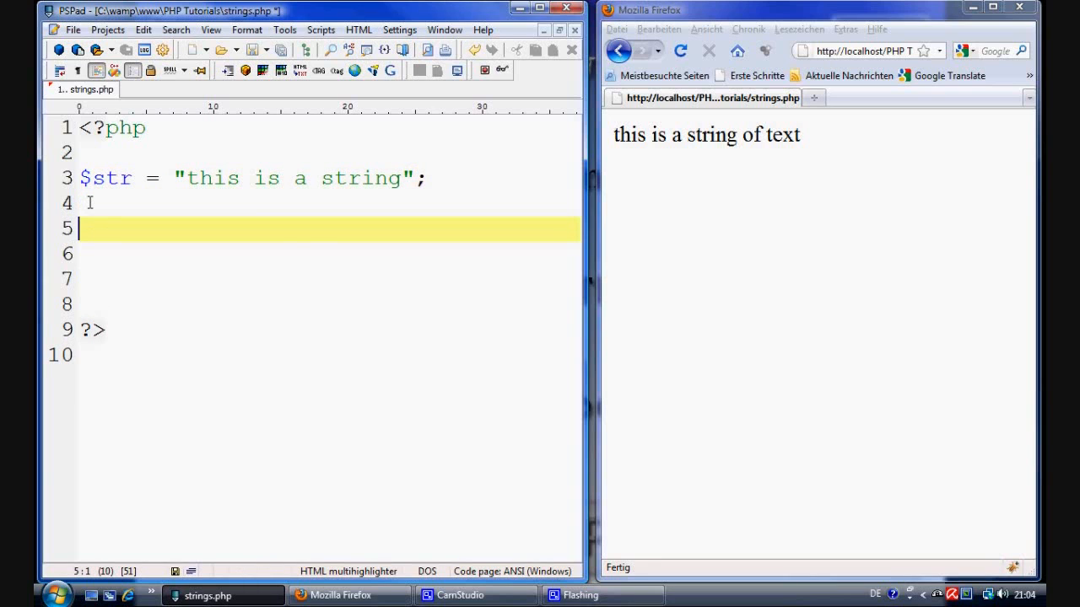
text(echo)
key(BackSpace)
text(o $s)
text(tr;)
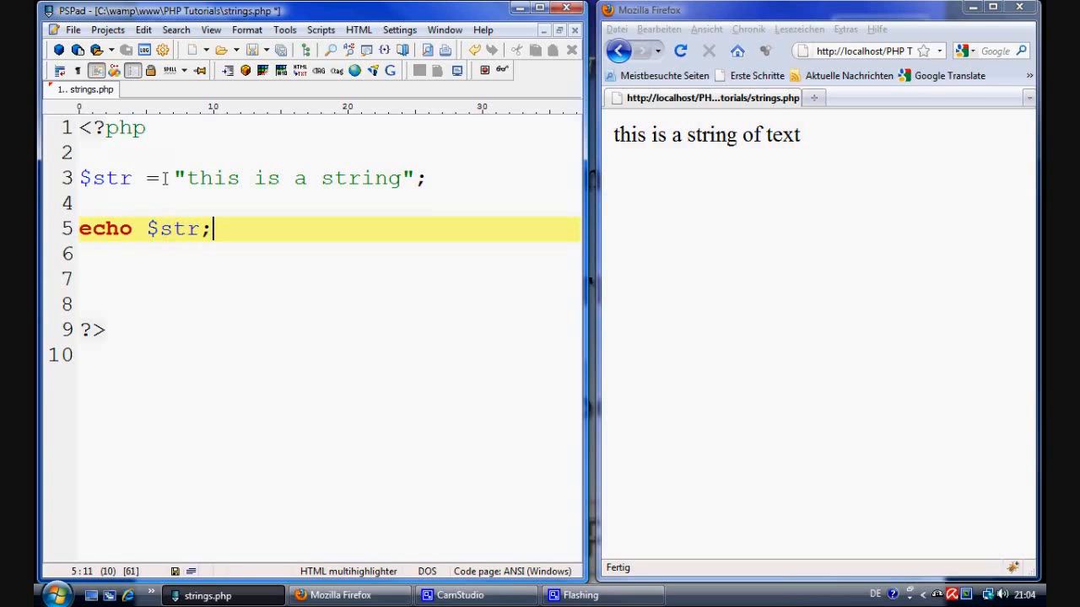
Wrap the string on line 3 in ucwords( ) and save the script.
click(175, 178)
text(uc)
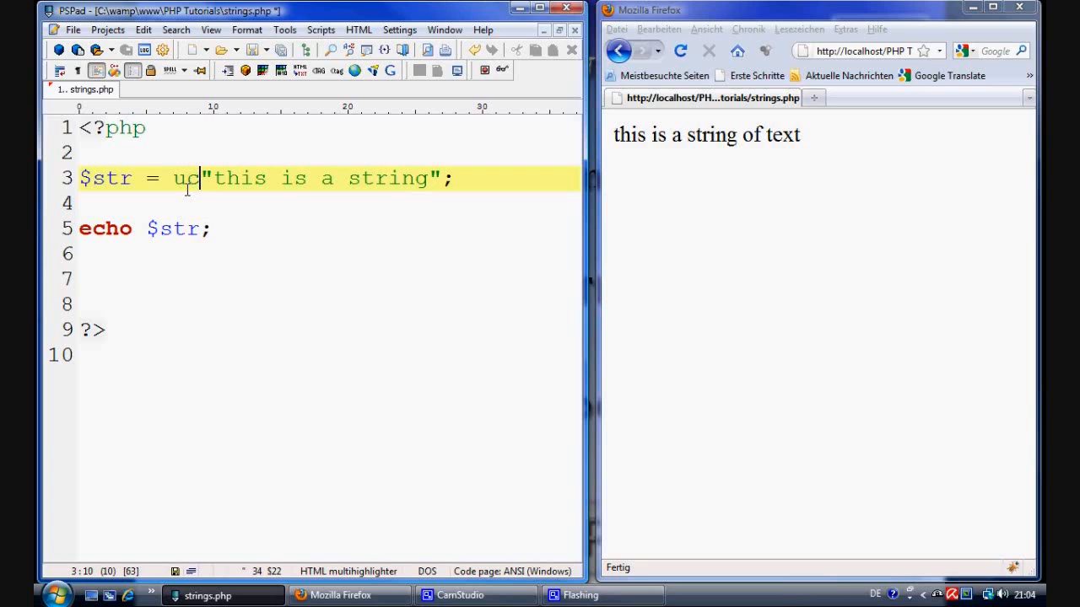
text(words)
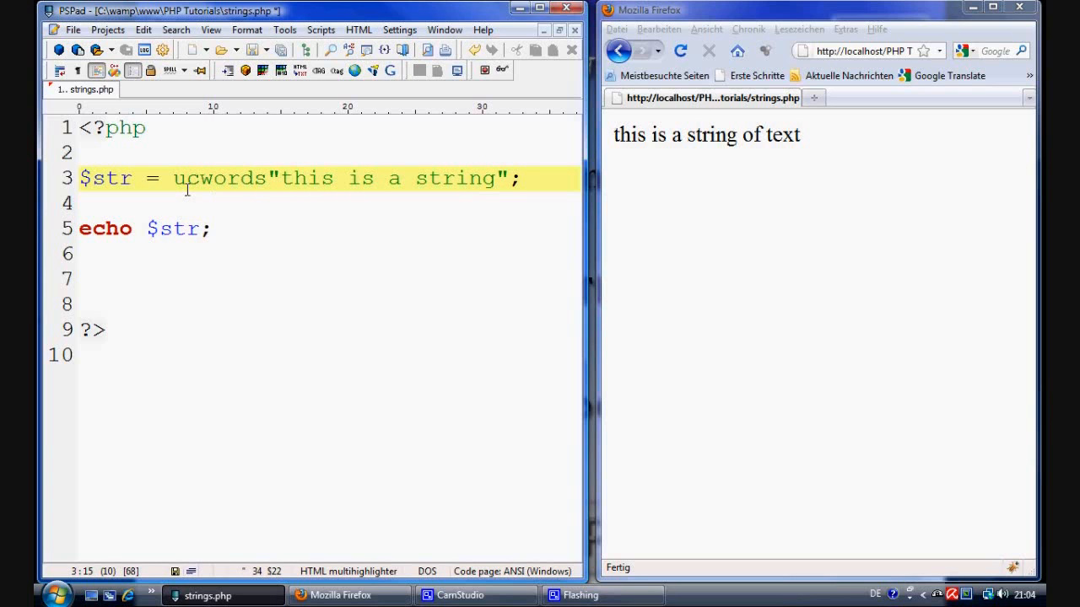
text(()
key(Right)
key(Right)
key(Right)
key(Right)
key(Right)
key(Right)
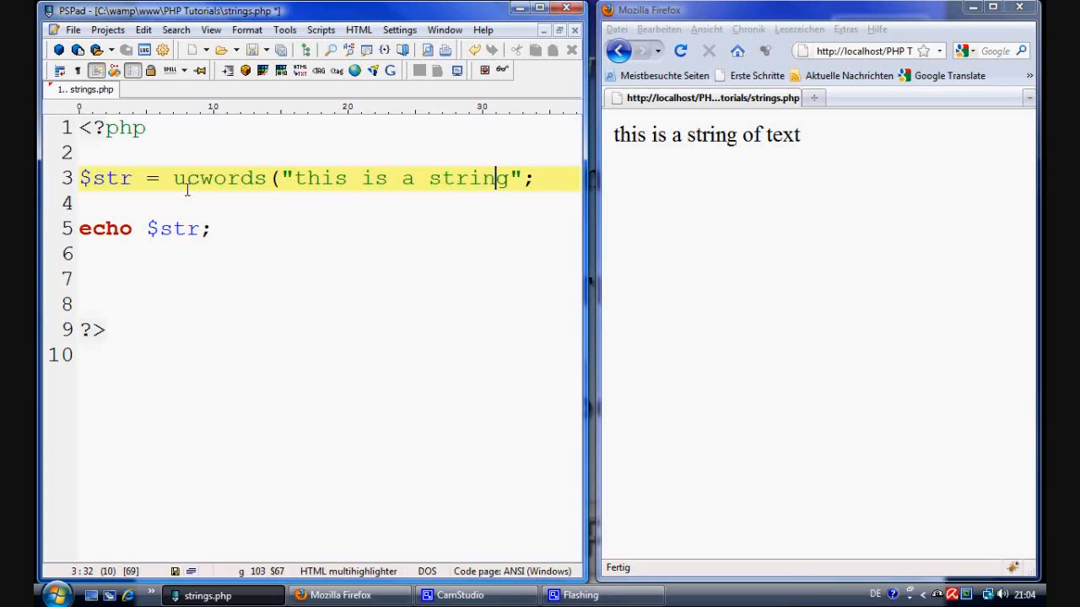
key(Right)
key(Right)
text())
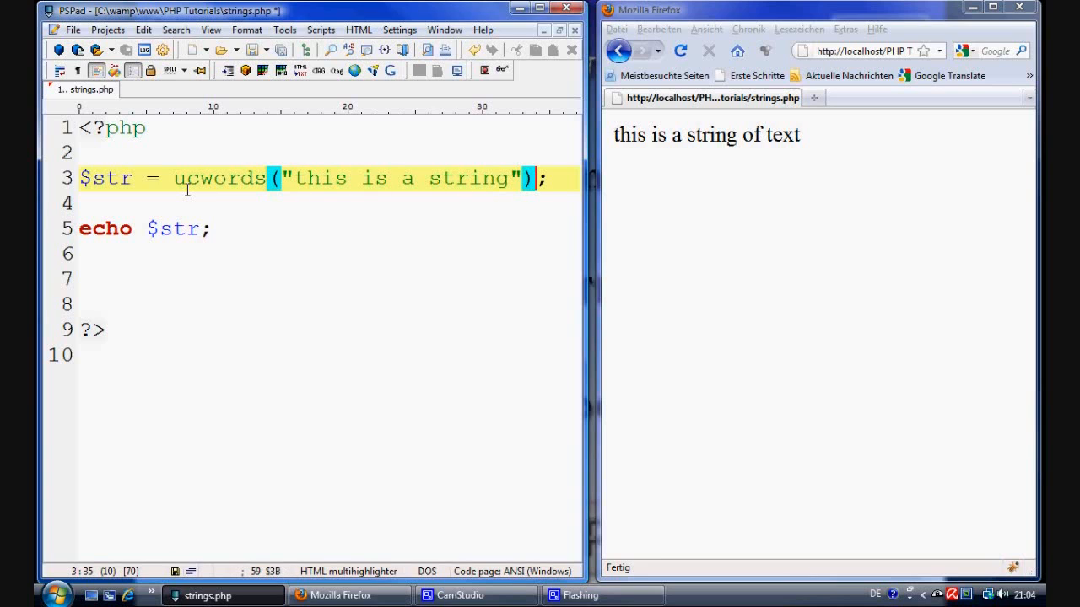
key(ctrl+s)
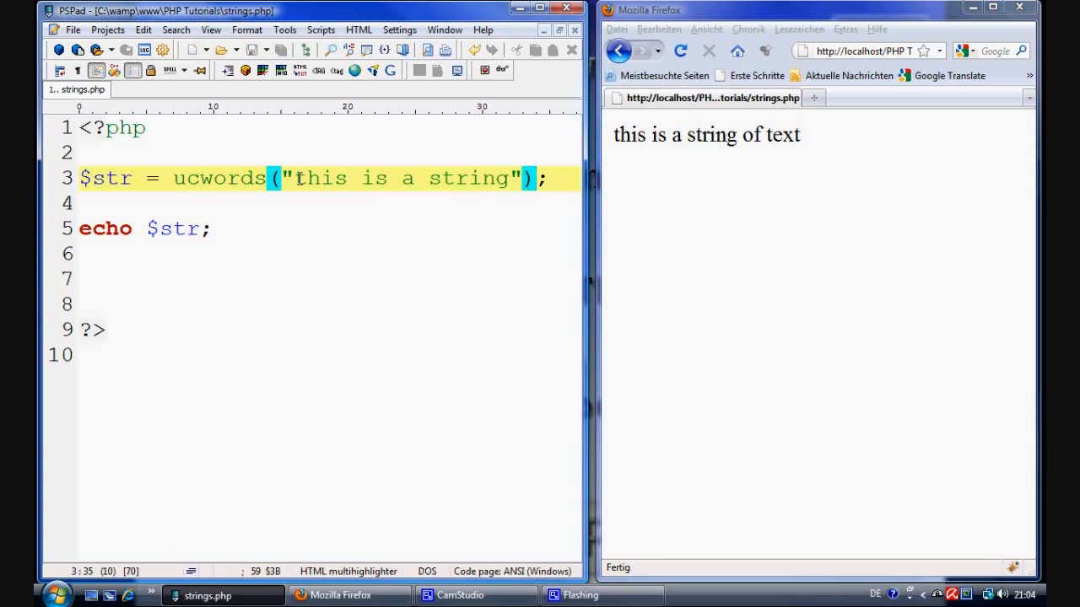
Reload Firefox to show This Is A String and point at the ucwords call.
drag(293, 178, 442, 178)
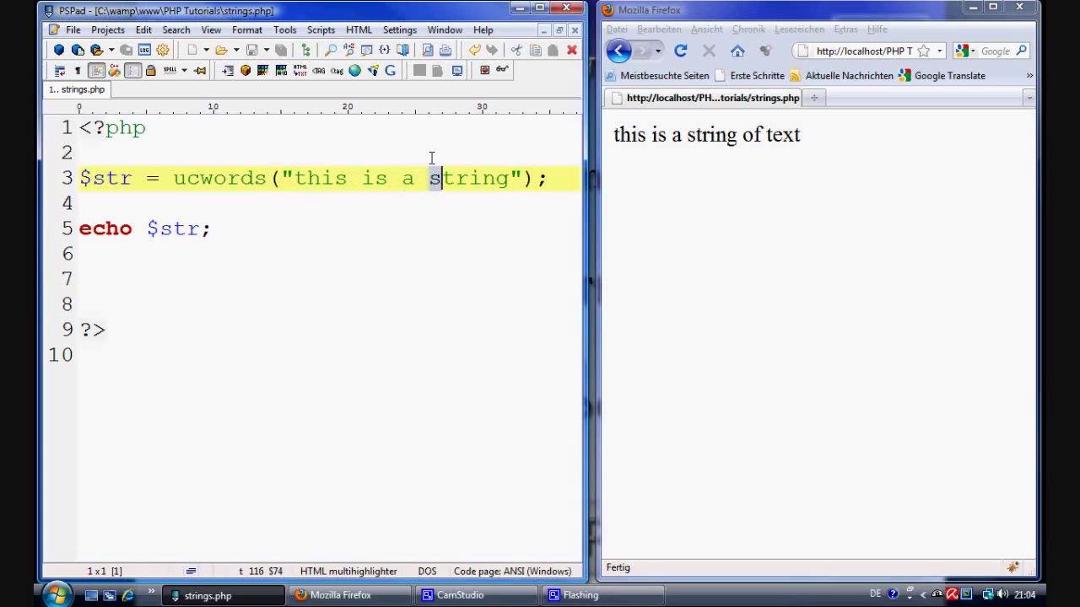
click(681, 52)
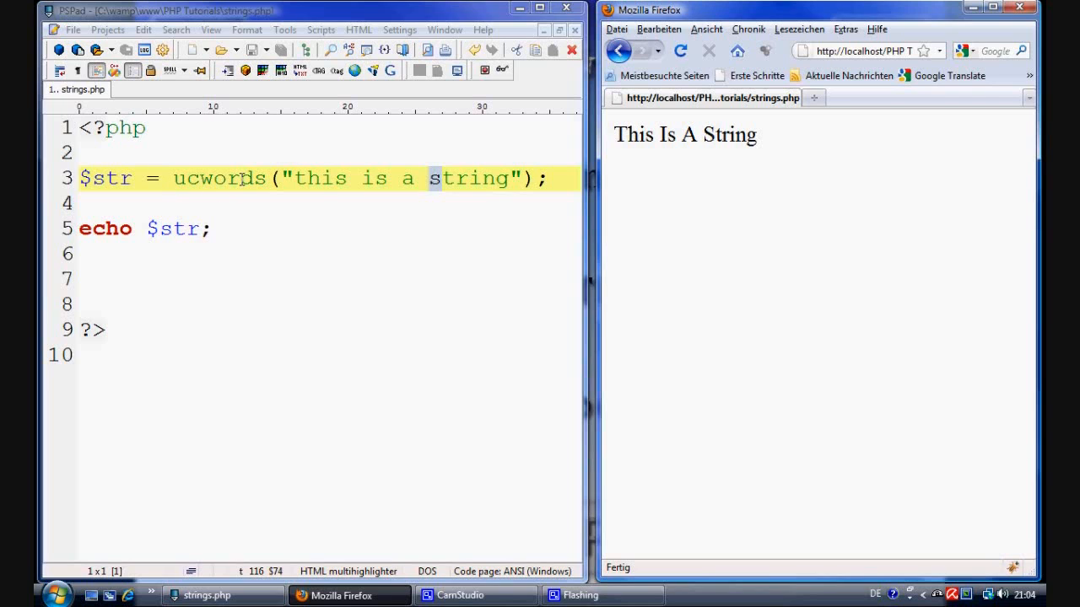
drag(174, 178, 307, 187)
click(241, 178)
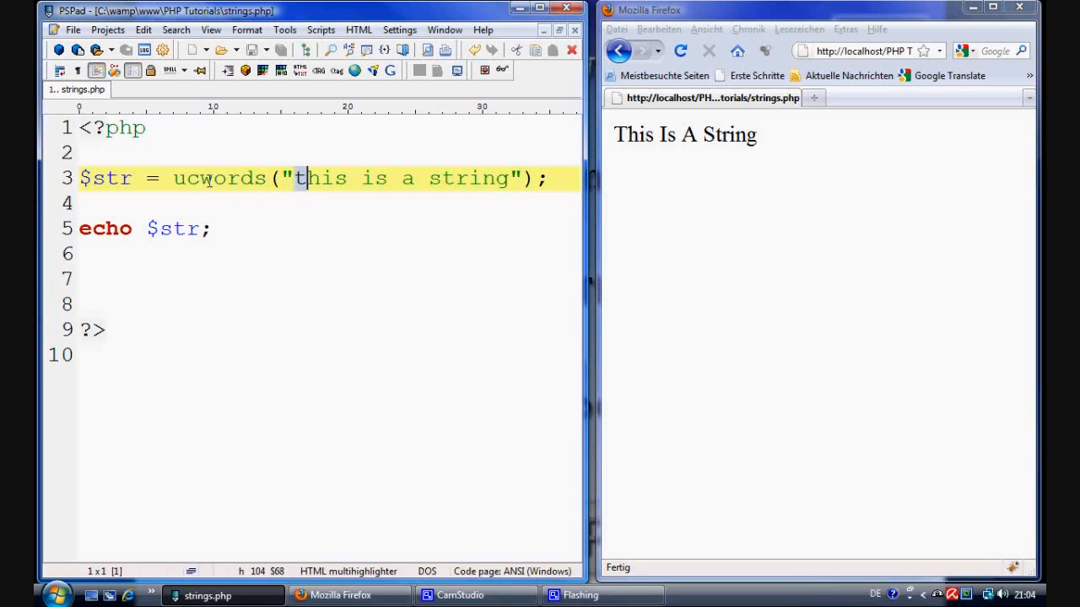
Change ucwords to ucfirst on line 3, save and reload Firefox.
drag(202, 178, 267, 178)
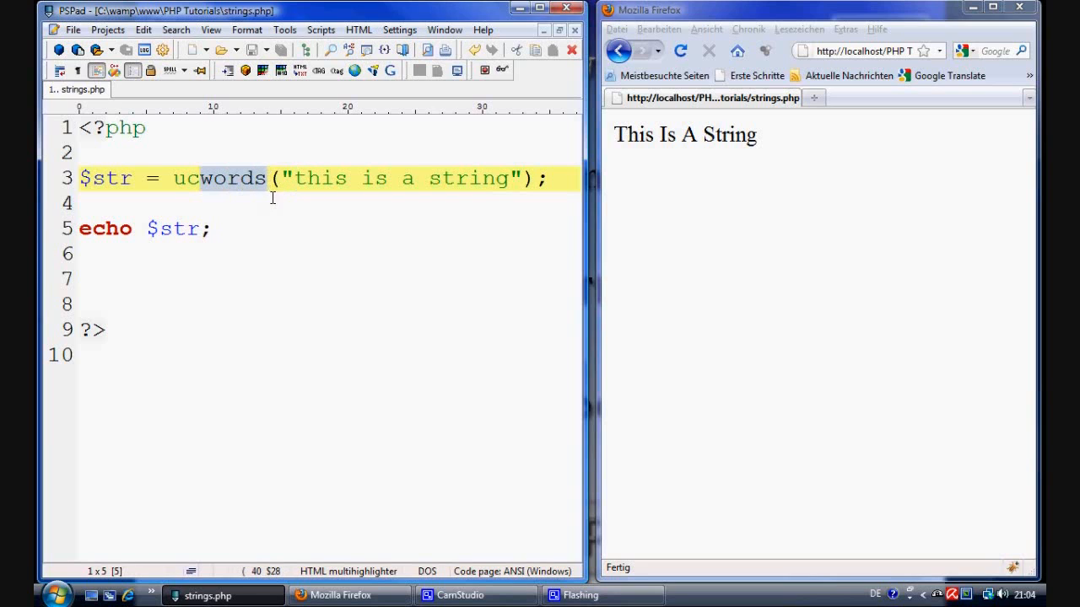
text(first)
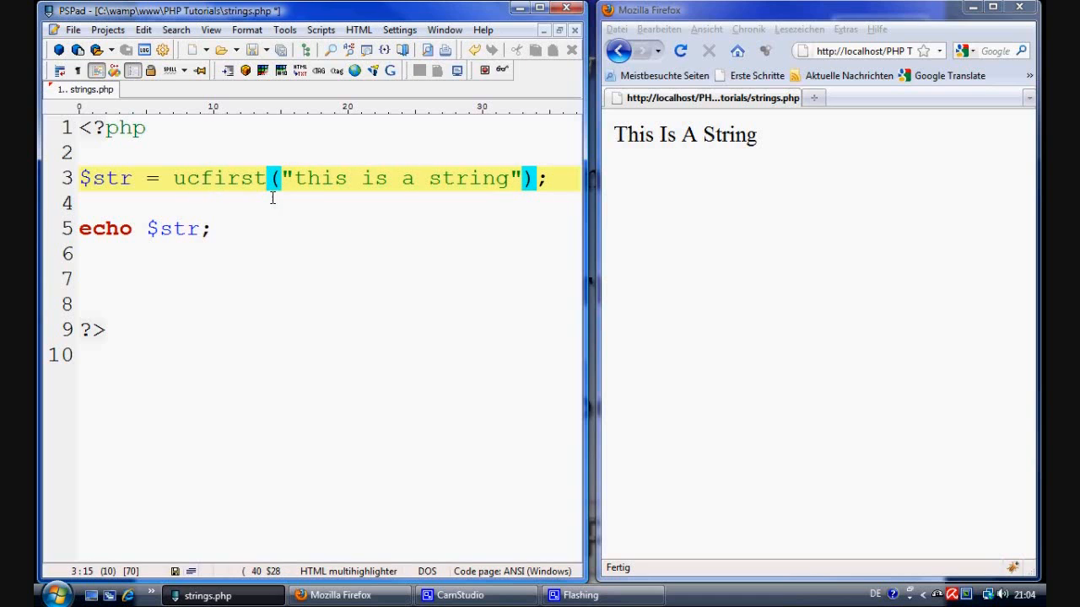
key(ctrl+s)
click(681, 51)
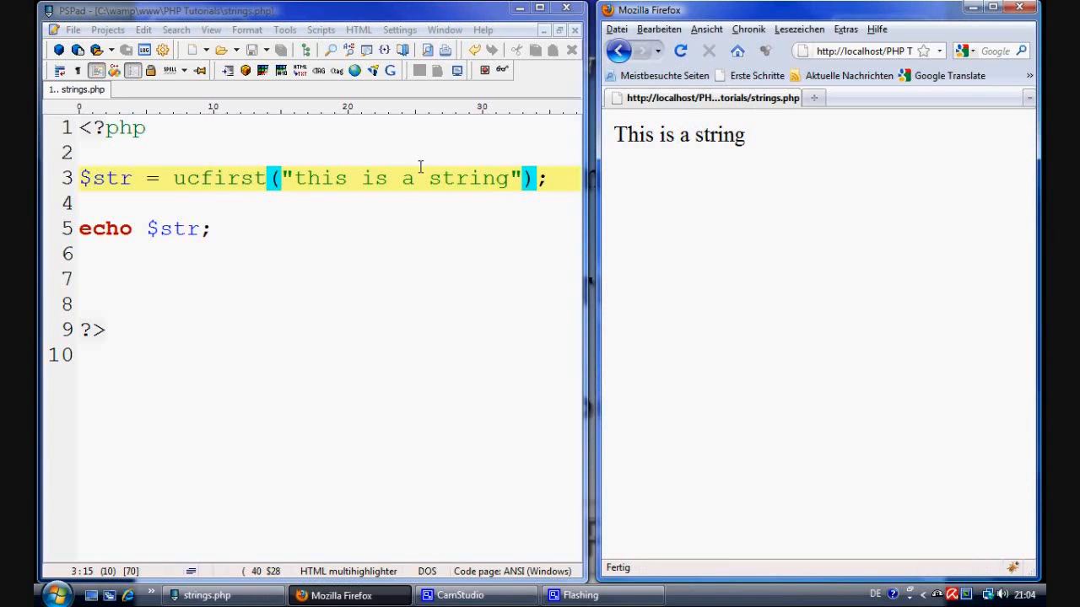
Highlight the capital T and the output sentence This is a string.
drag(296, 179, 308, 181)
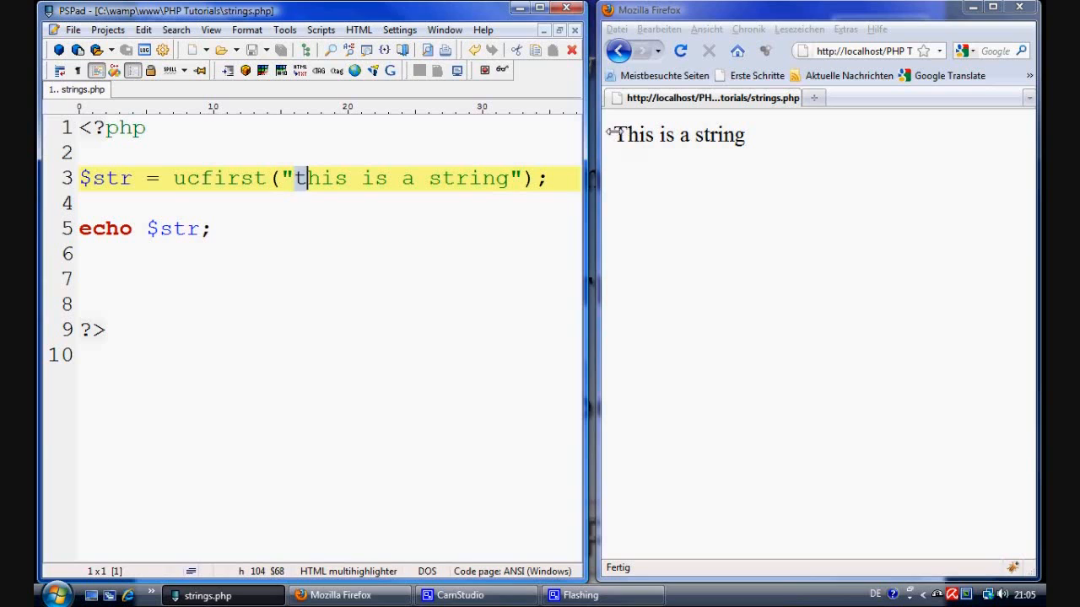
drag(609, 132, 749, 133)
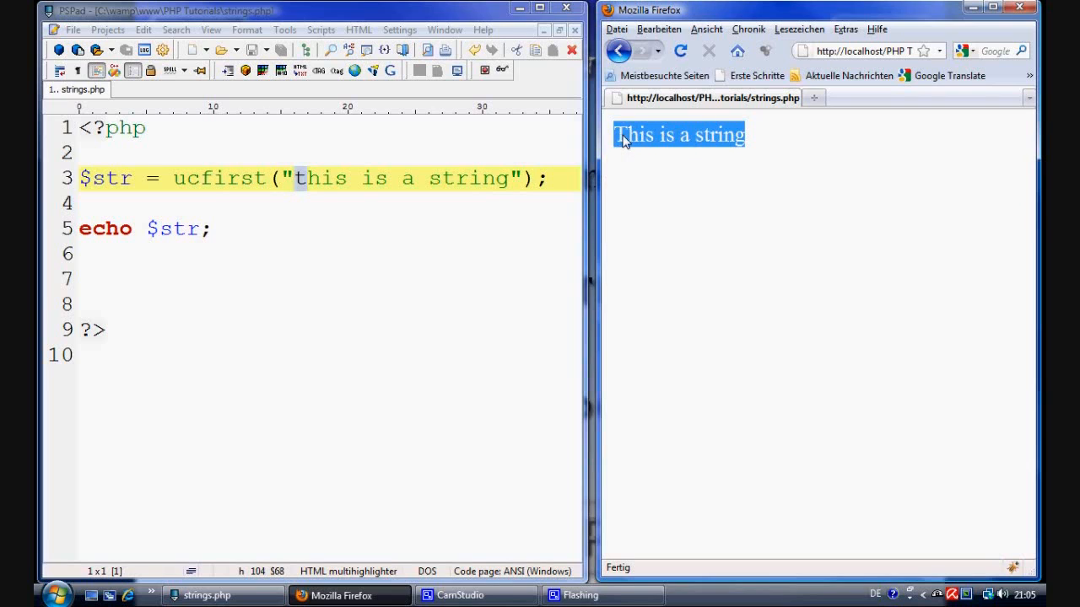
click(620, 142)
drag(614, 135, 628, 139)
click(626, 160)
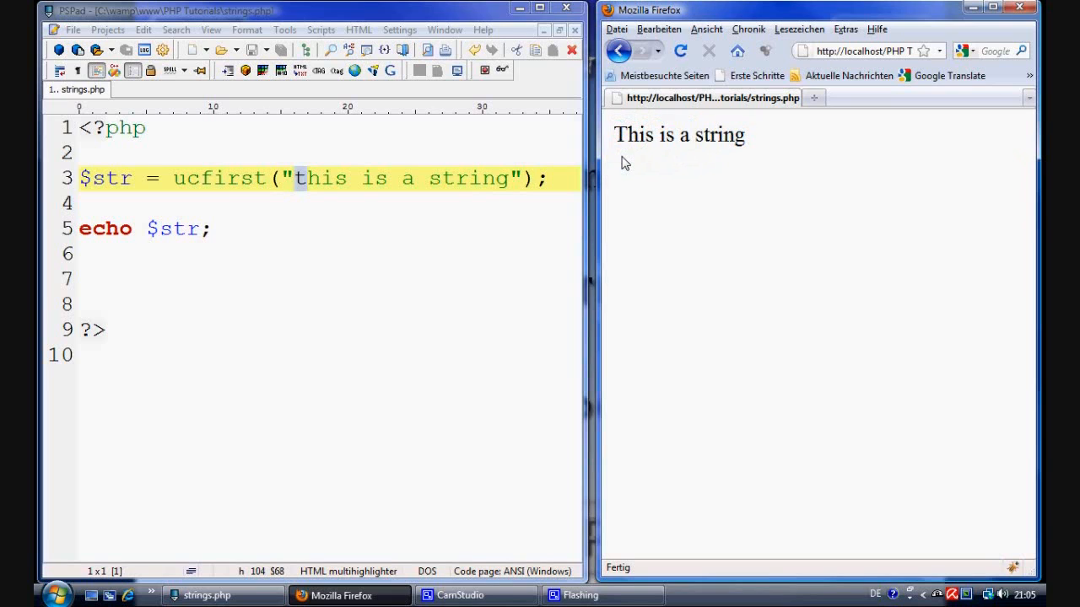
drag(614, 135, 755, 148)
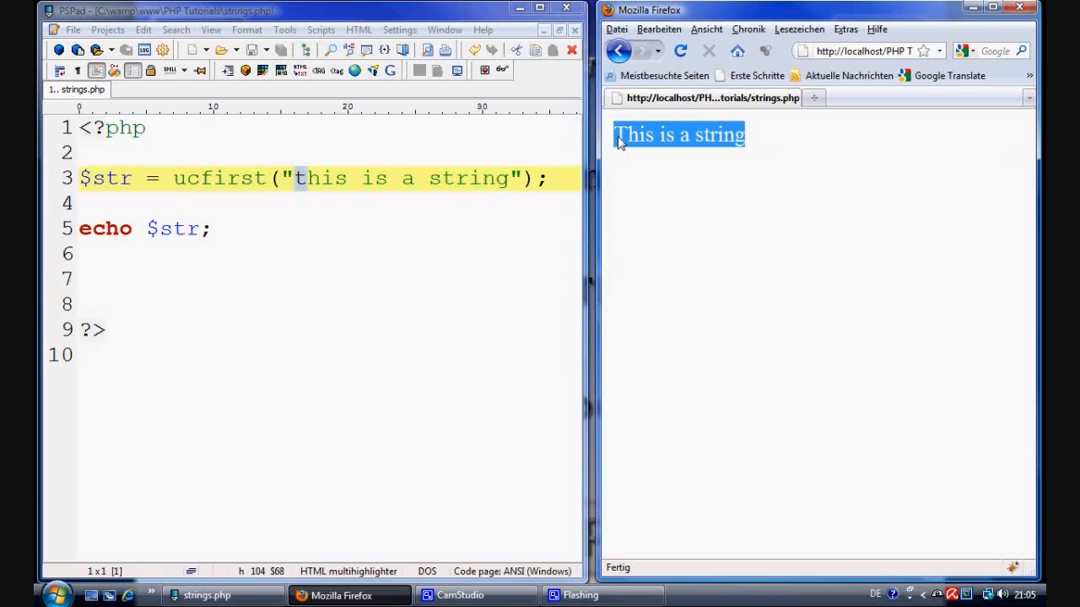
drag(614, 135, 751, 143)
click(352, 178)
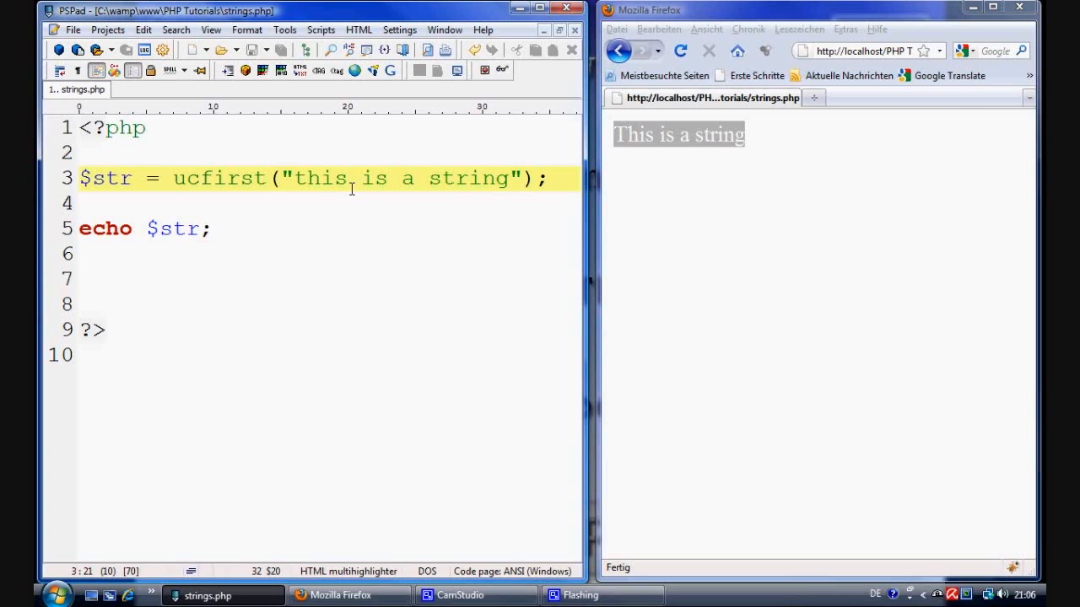
mouse_move(224, 229)
mouse_down()
mouse_move(74, 184)
mouse_move(81, 177)
mouse_up()
click(101, 152)
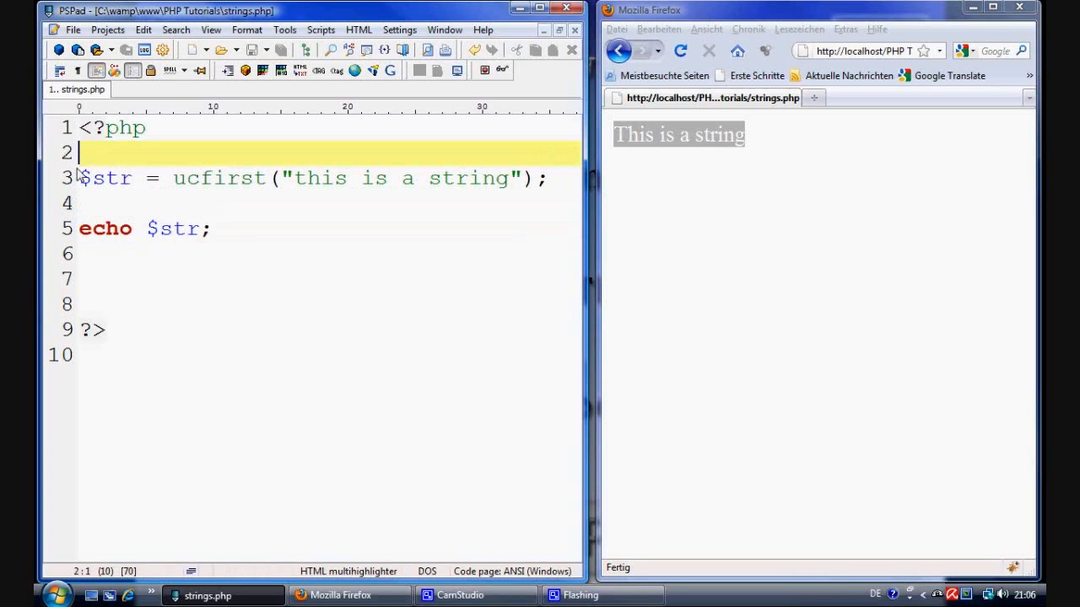
key(shift+Down)
key(shift+Down)
key(shift+Down)
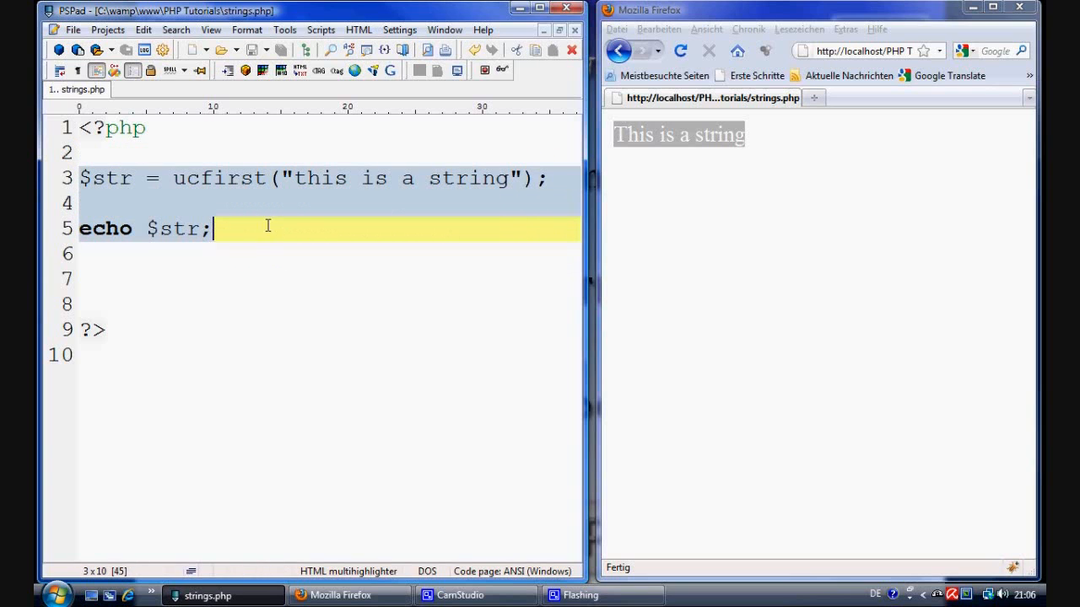
Show the desktop to display the Thorn Foto & Design outro card.
click(91, 595)
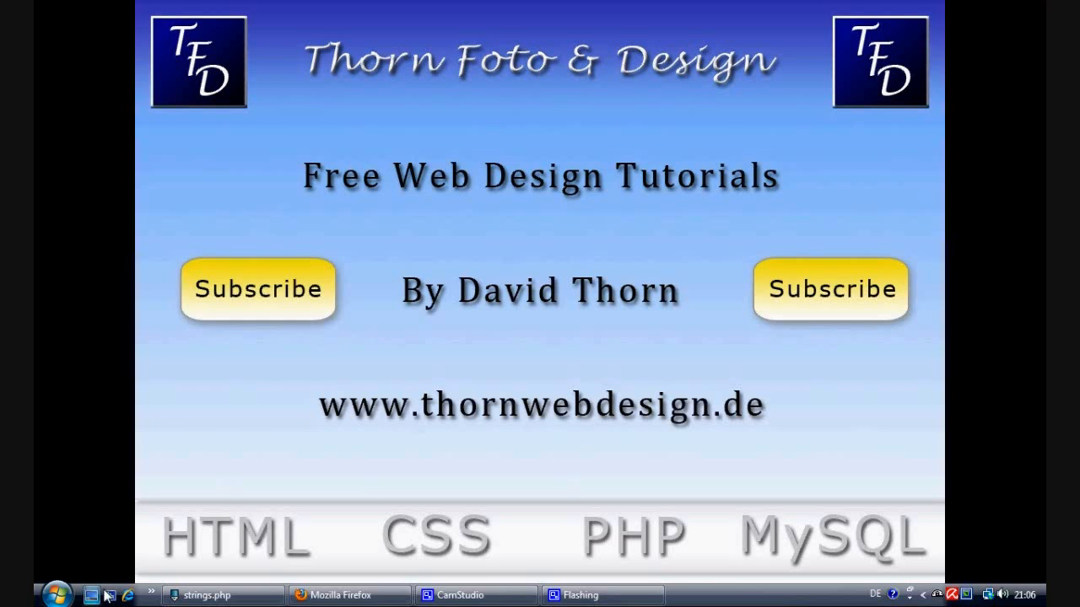